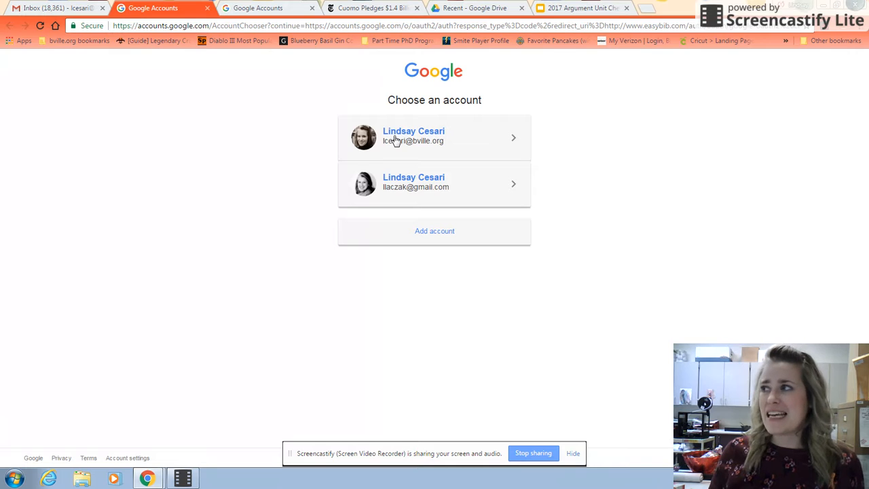
Sign in with the school Google account and open the bibliography of the "Pro Con Issue" project.
click(416, 139)
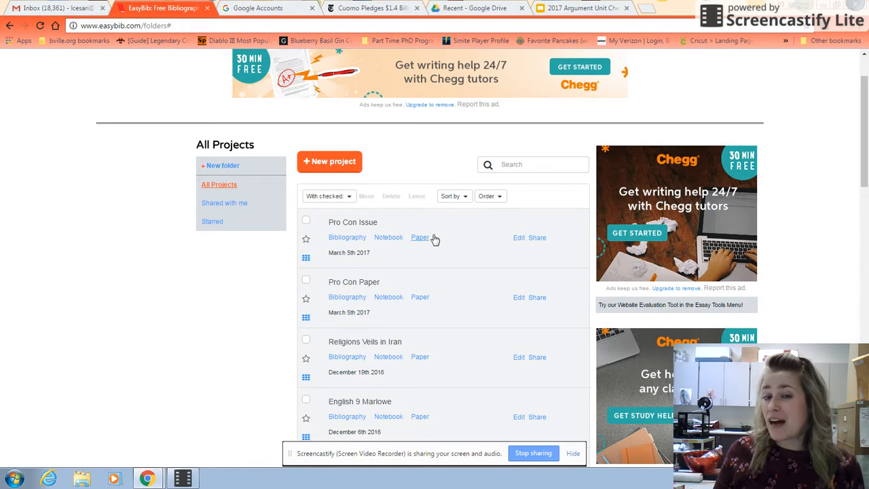
drag(378, 222, 440, 256)
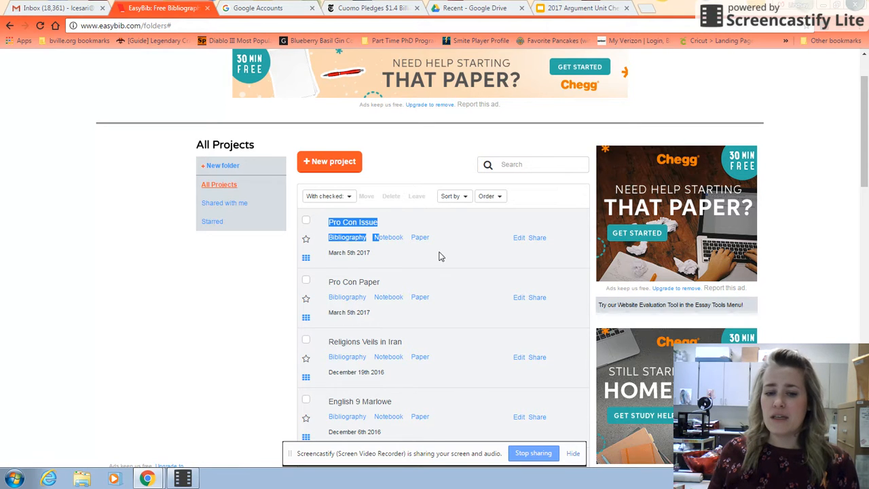
click(347, 239)
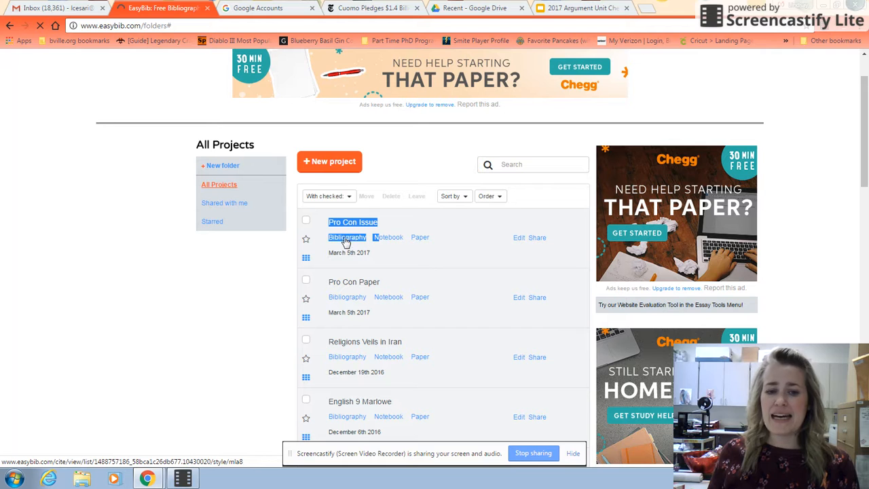
click(201, 289)
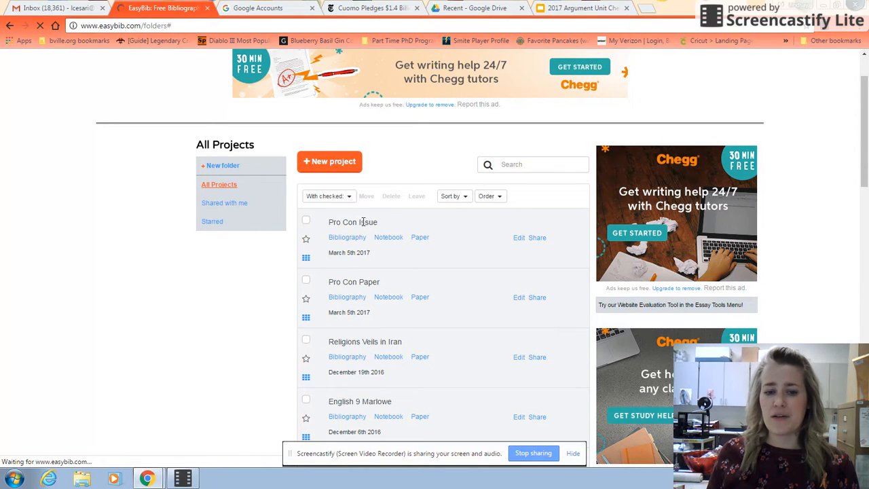
click(353, 239)
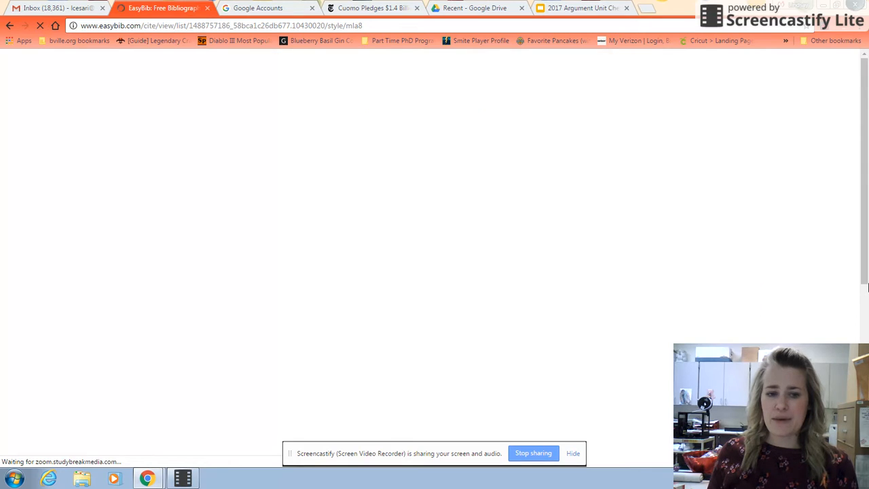
scroll(684, 289, down, 2)
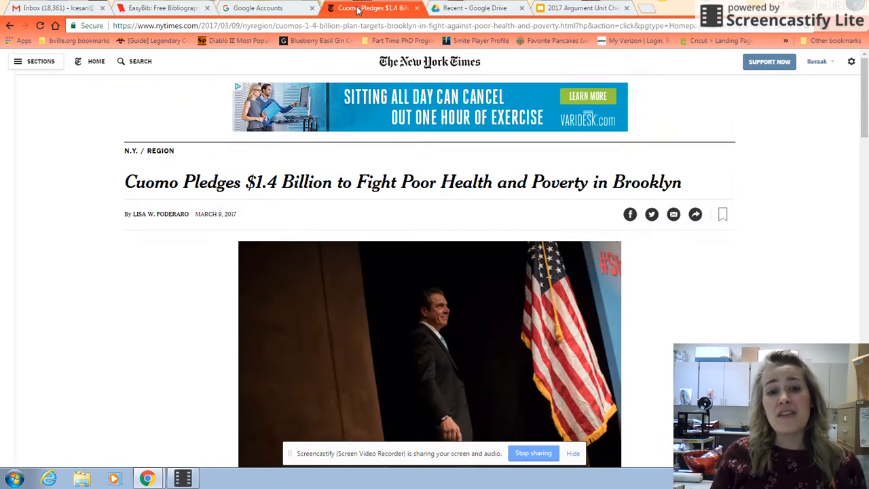
Copy the full web address of the New York Times article "Cuomo Pledges $1.4 Billion to Fight Poor Health and Poverty in Brooklyn".
click(360, 9)
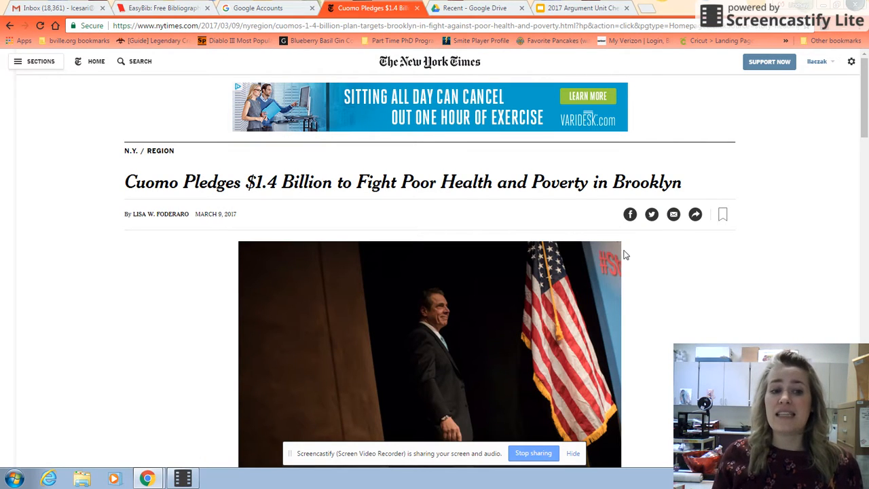
scroll(625, 254, down, 3)
scroll(684, 274, up, 2)
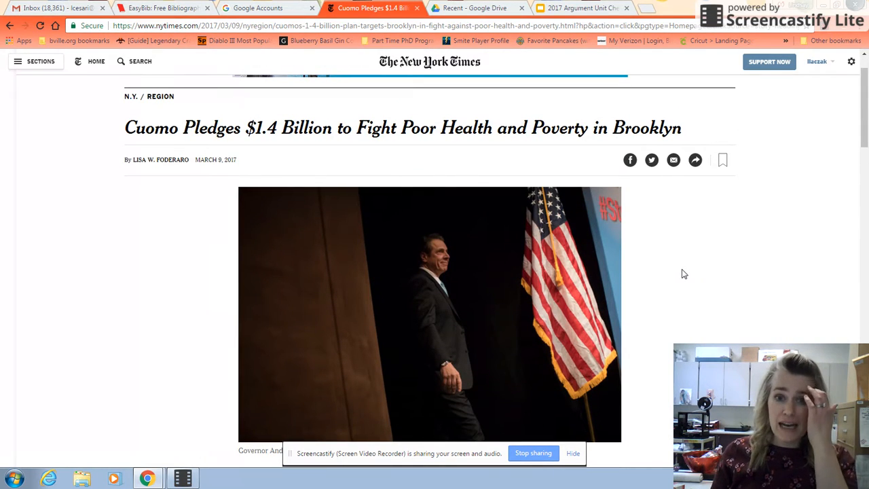
scroll(355, 267, up, 1)
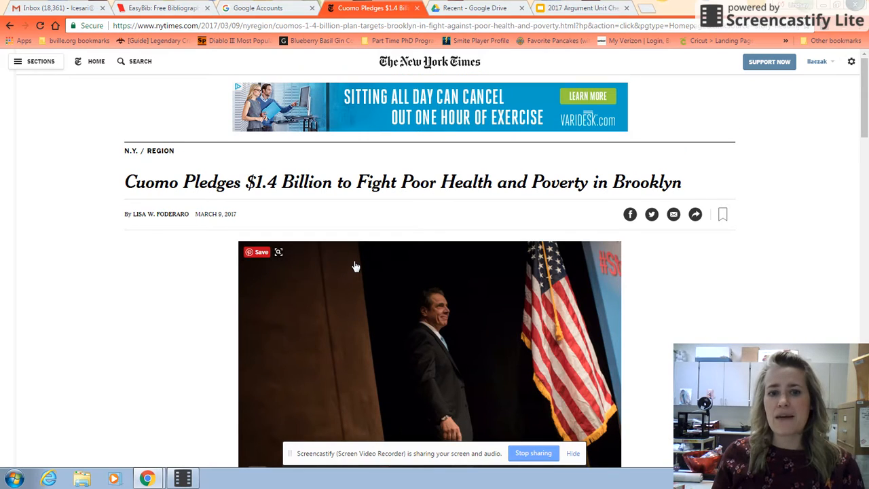
click(318, 29)
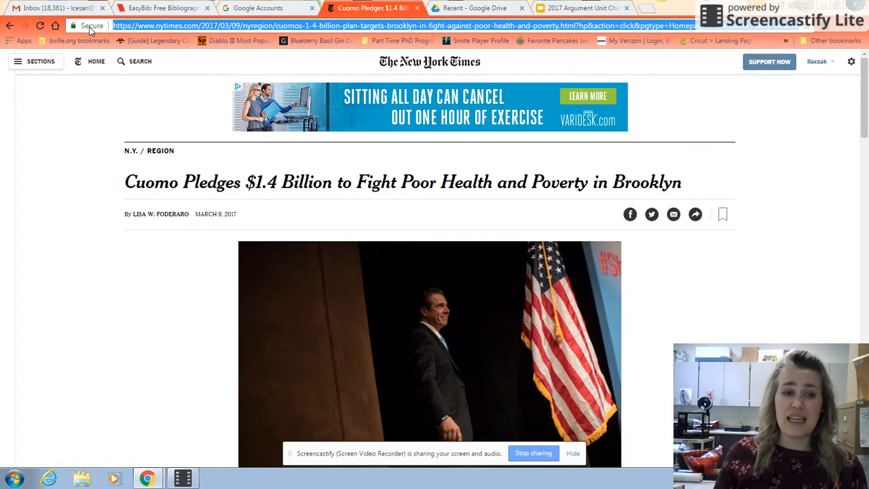
click(250, 28)
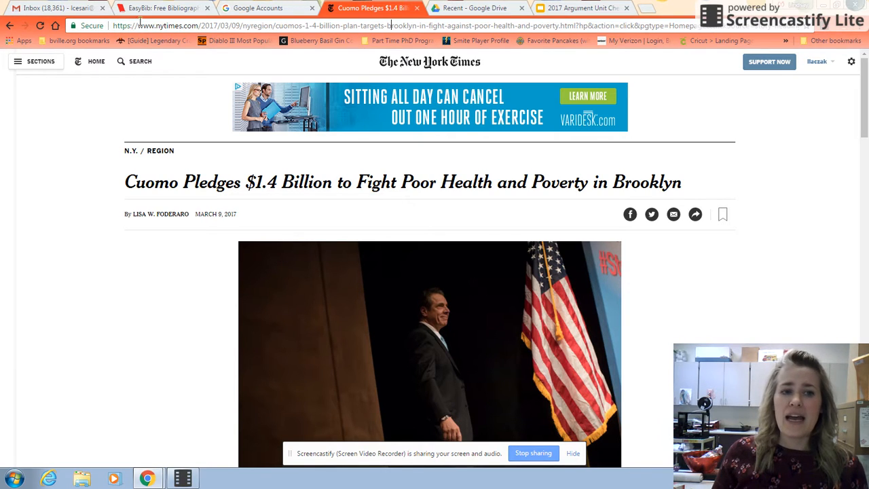
drag(112, 25, 774, 22)
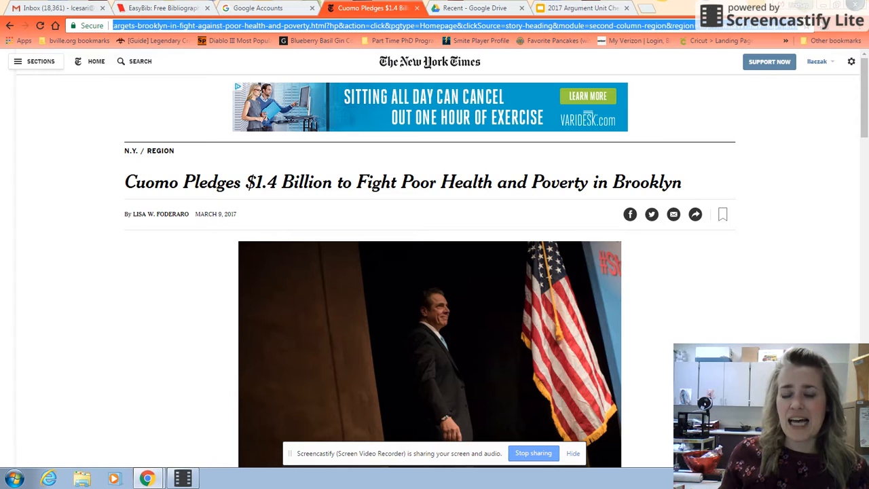
right_click(392, 28)
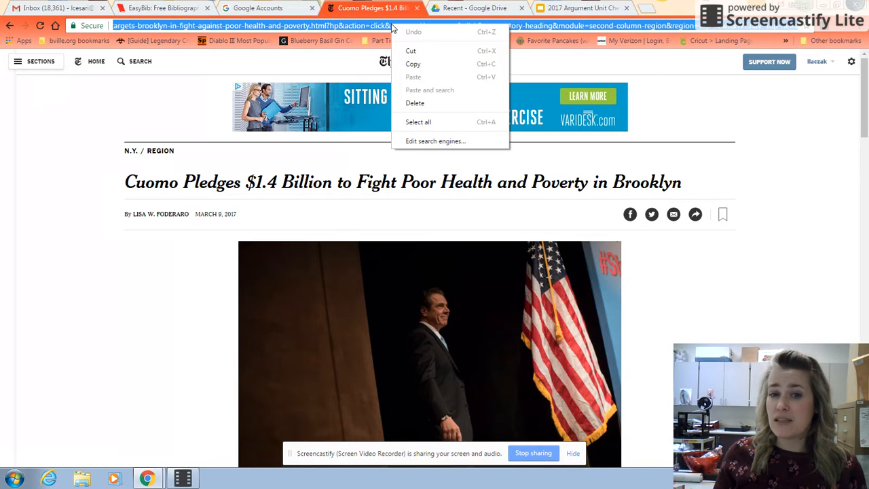
click(415, 64)
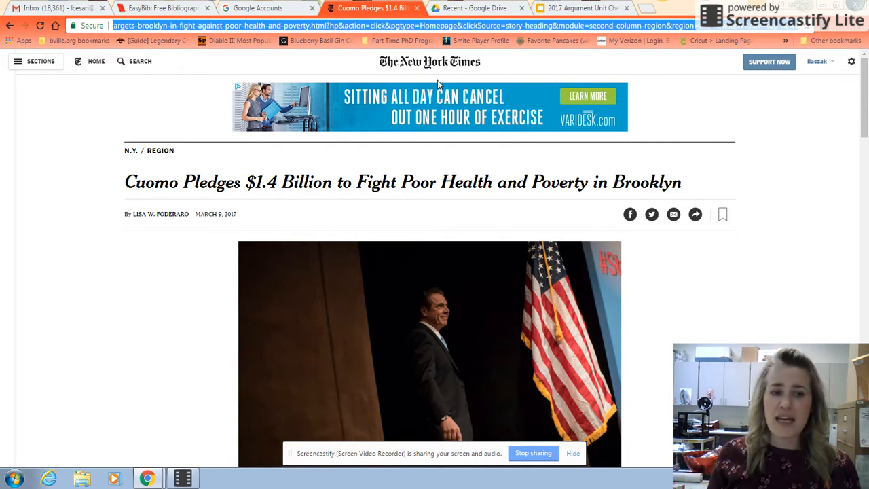
Paste the article's address into the MLA8 website citation search in EasyBib and look up the source.
click(169, 9)
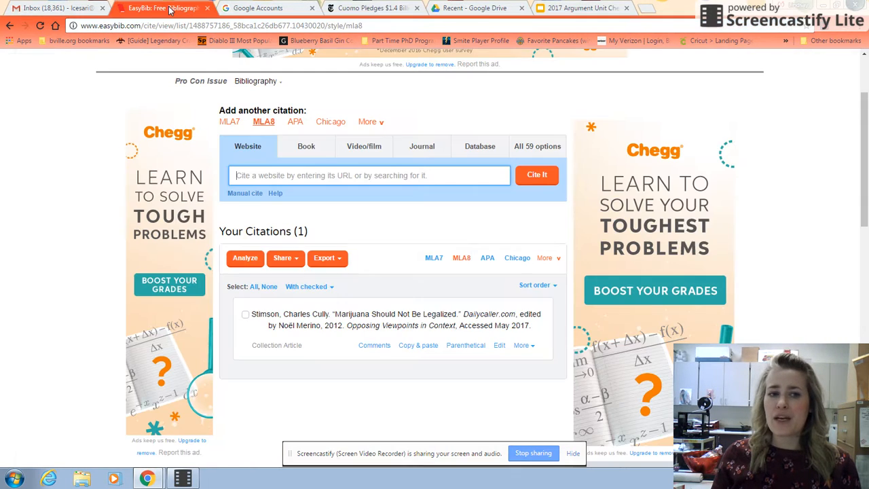
right_click(259, 178)
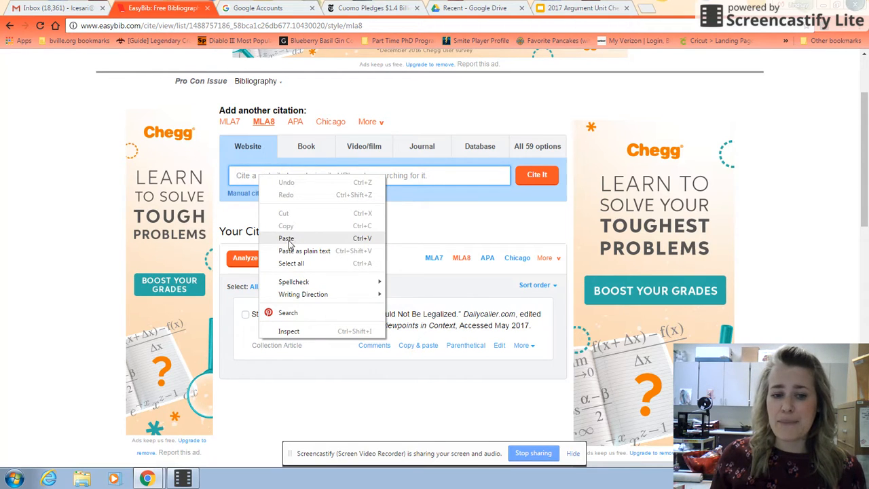
click(288, 239)
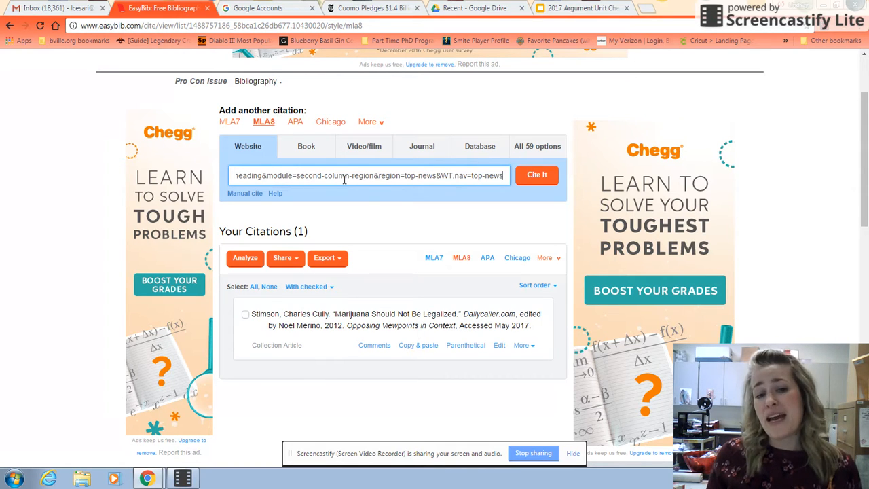
click(537, 176)
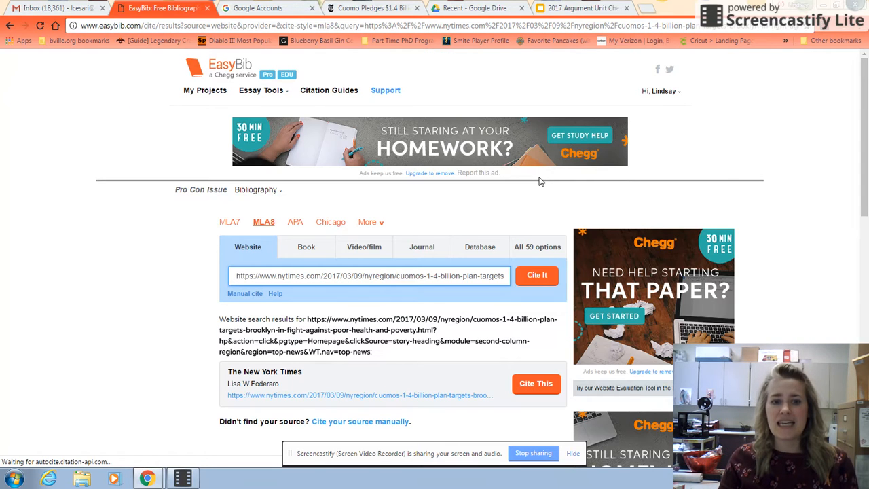
Compare the author listed in the citation search result with the byline of the New York Times article.
scroll(413, 271, down, 2)
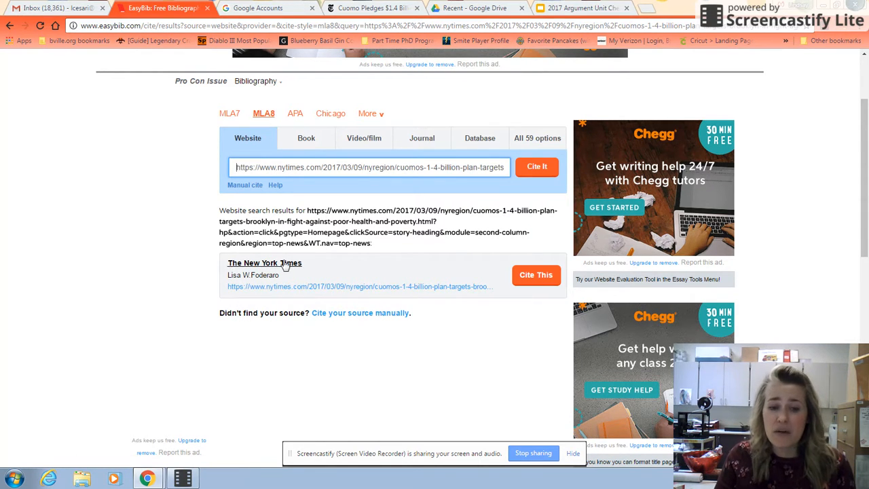
drag(229, 275, 293, 275)
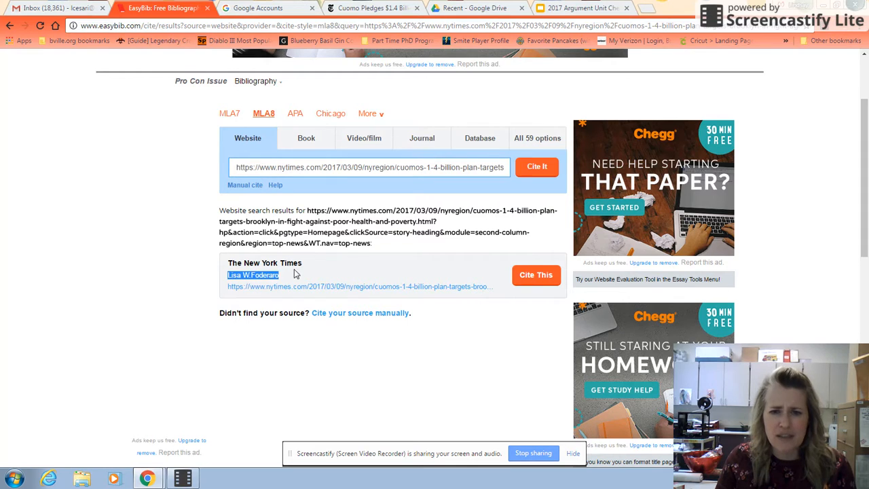
click(358, 10)
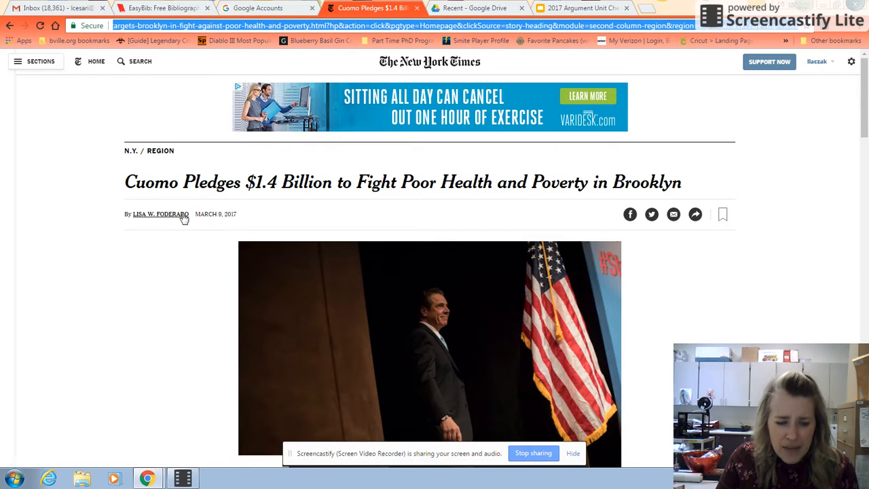
click(163, 7)
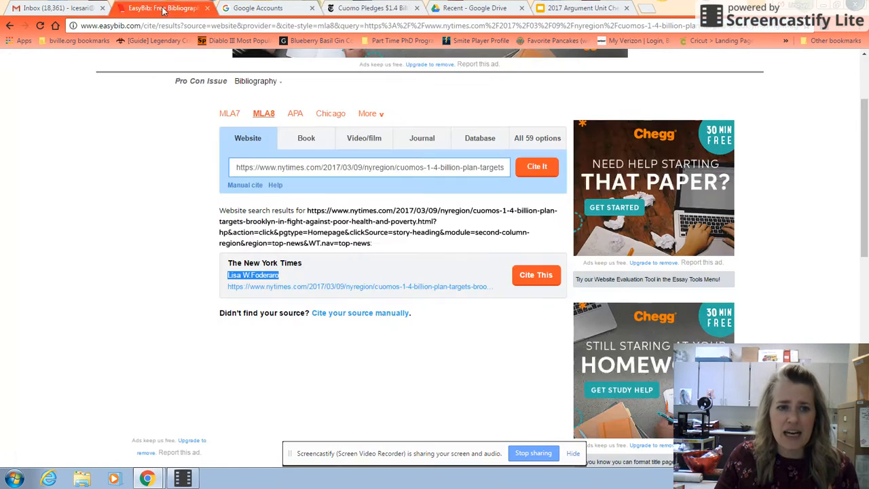
Choose The New York Times result to cite and continue to the final citation step.
click(537, 274)
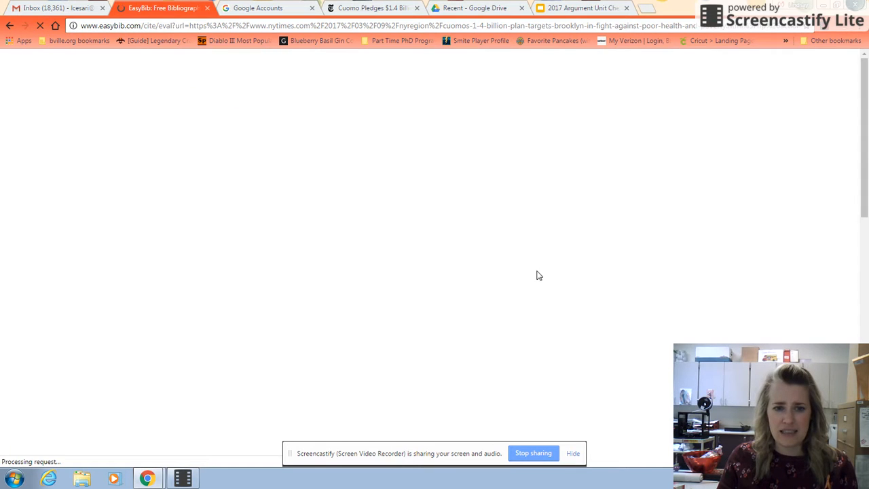
scroll(494, 301, down, 2)
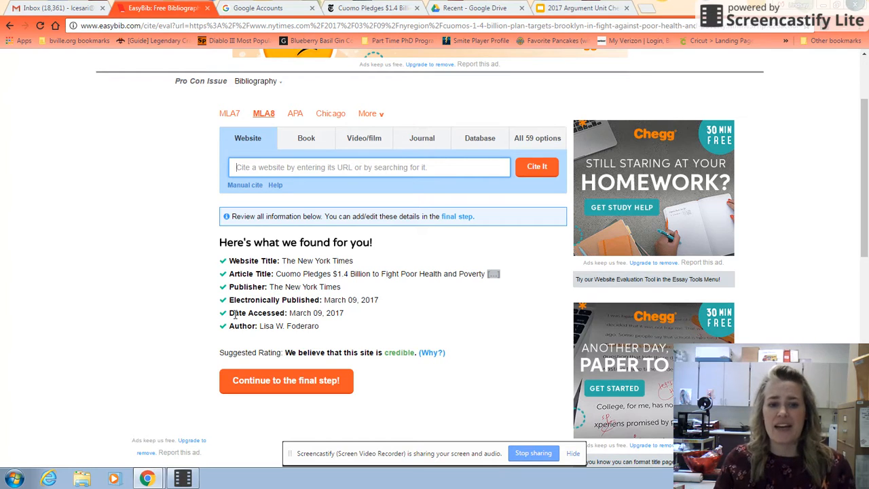
click(313, 383)
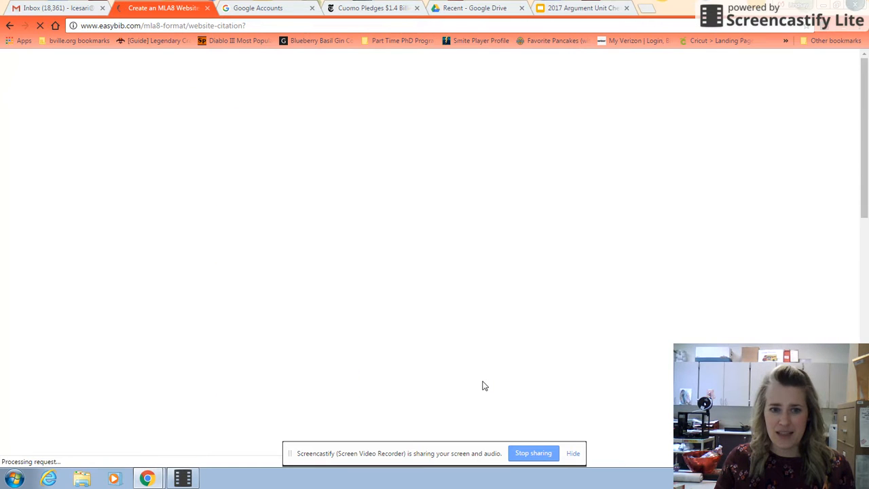
Review the article title, contributor, publication and date fields, close the article title help, and create the MLA8 website citation.
scroll(483, 385, down, 2)
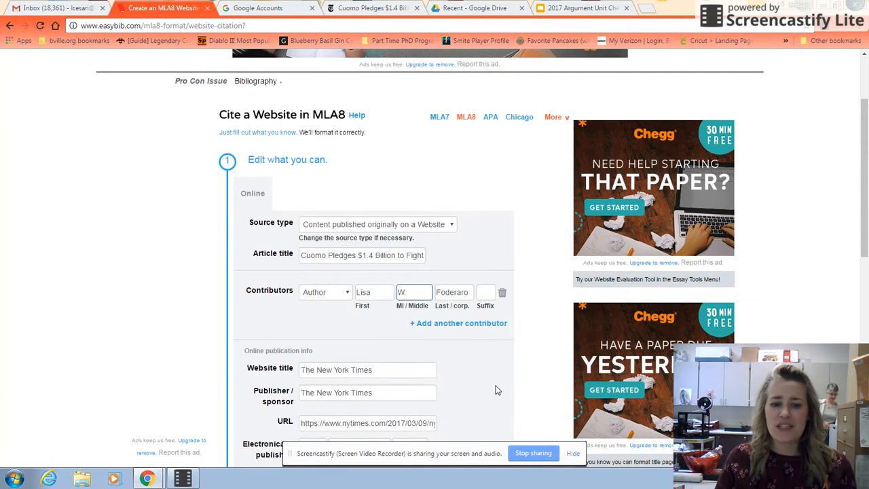
scroll(494, 389, down, 1)
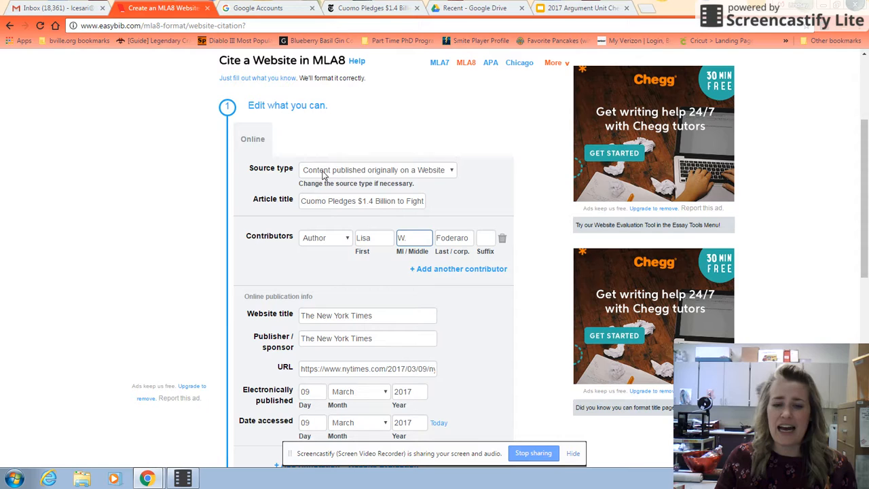
drag(302, 201, 374, 202)
scroll(389, 302, down, 2)
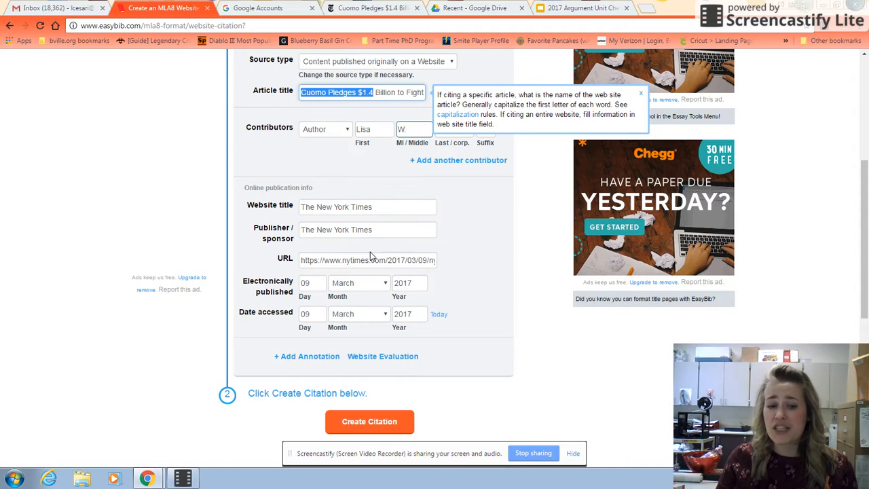
click(563, 354)
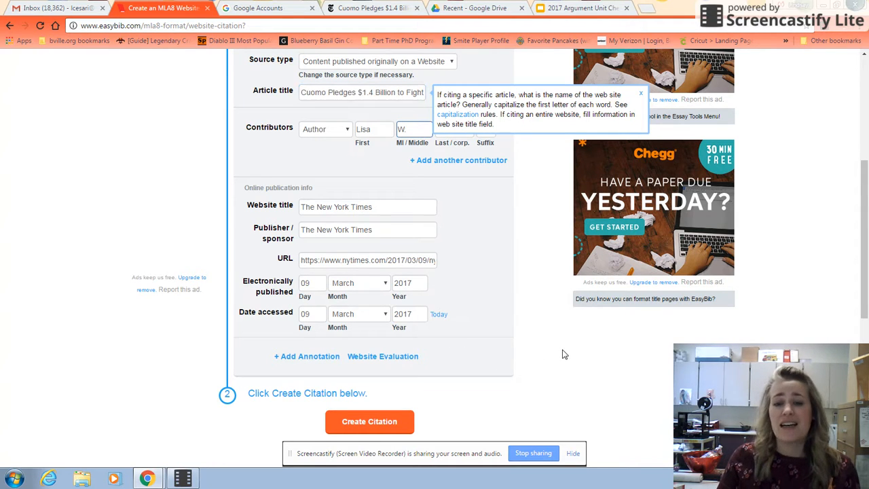
click(640, 93)
scroll(367, 222, down, 3)
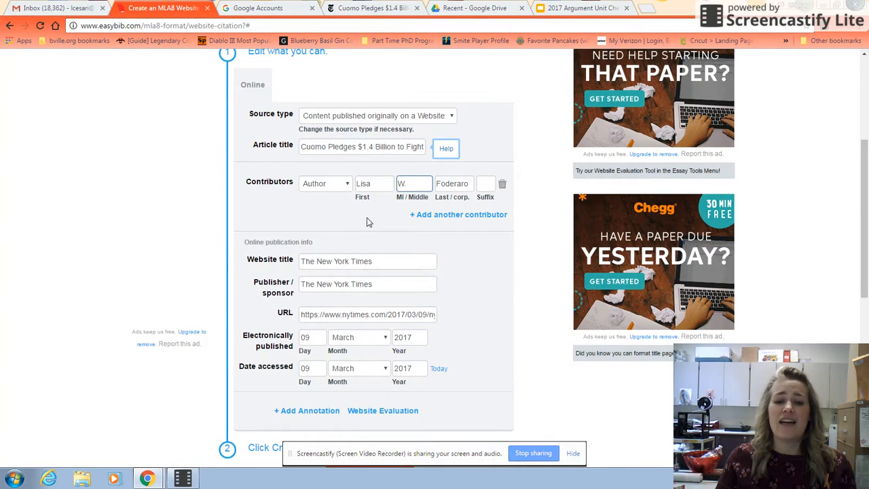
scroll(457, 360, down, 2)
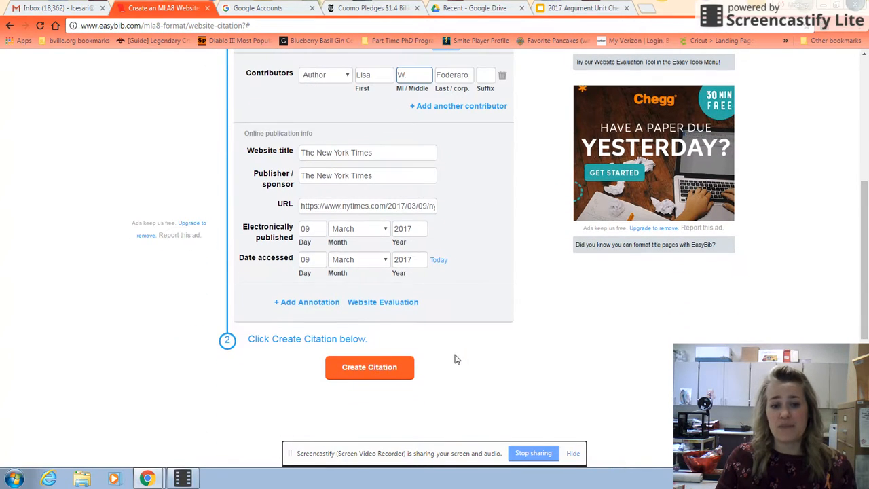
click(397, 370)
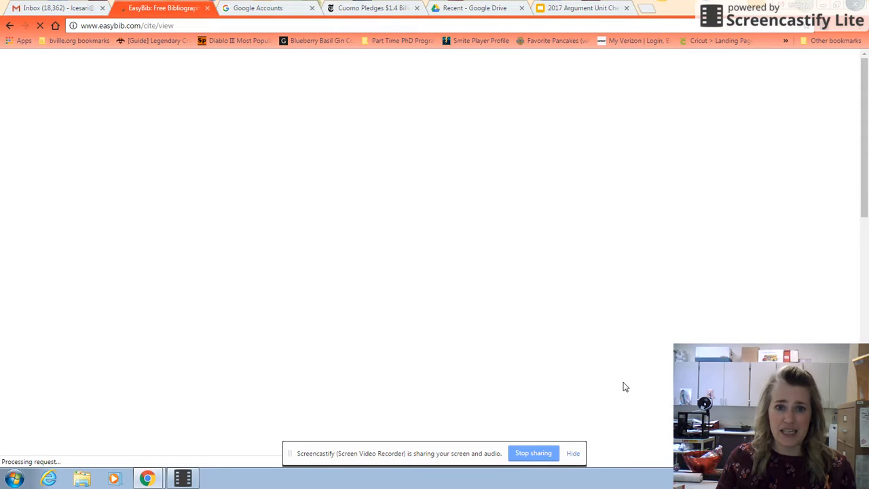
Examine the new citation in the project's citation list and return to the New York Times article.
scroll(528, 343, down, 2)
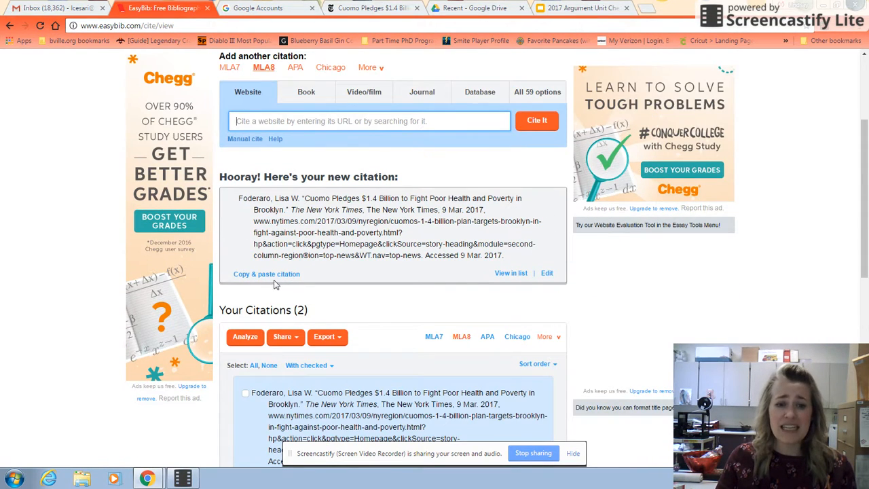
scroll(309, 211, down, 3)
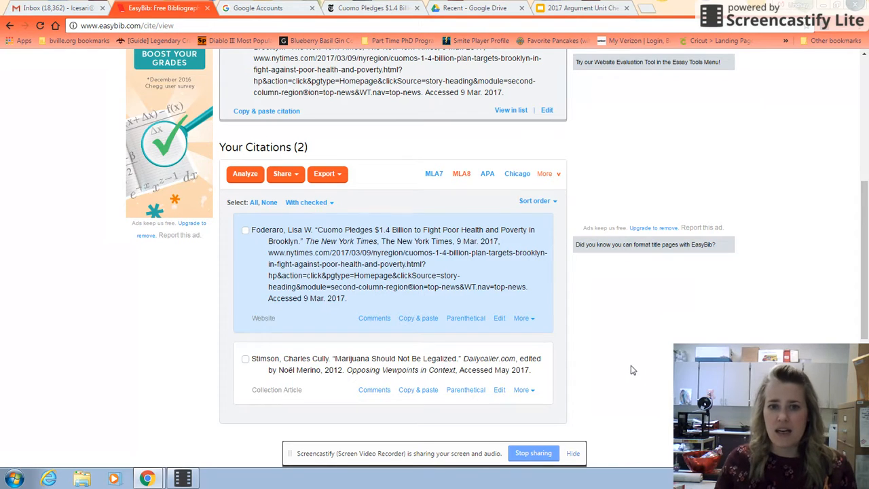
scroll(631, 369, up, 1)
click(373, 8)
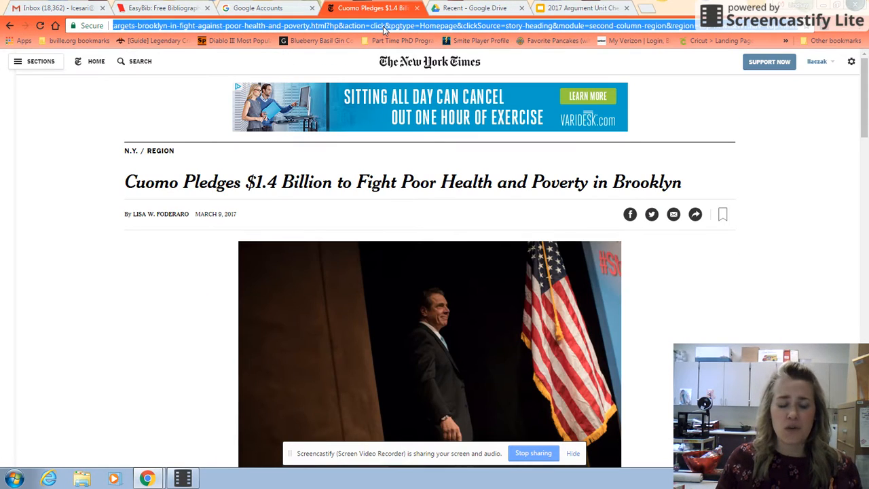
click(384, 25)
text(www.bville.org)
key(Return)
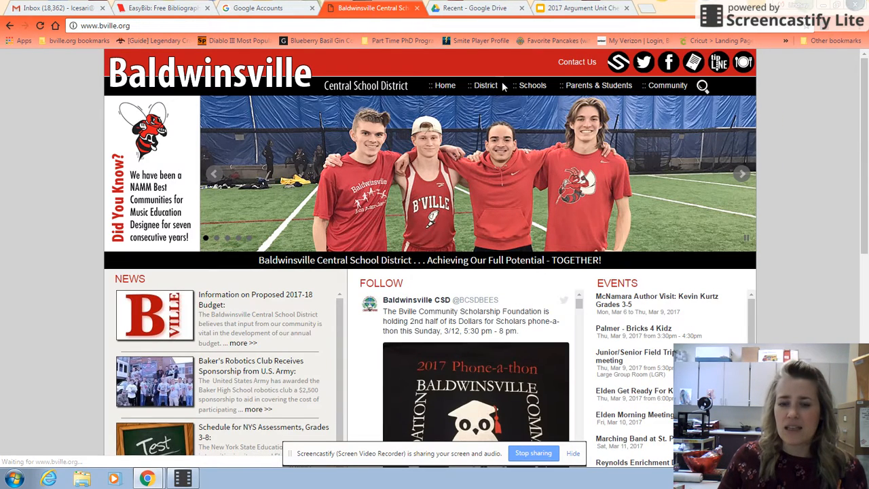
scroll(569, 227, down, 2)
scroll(475, 340, down, 3)
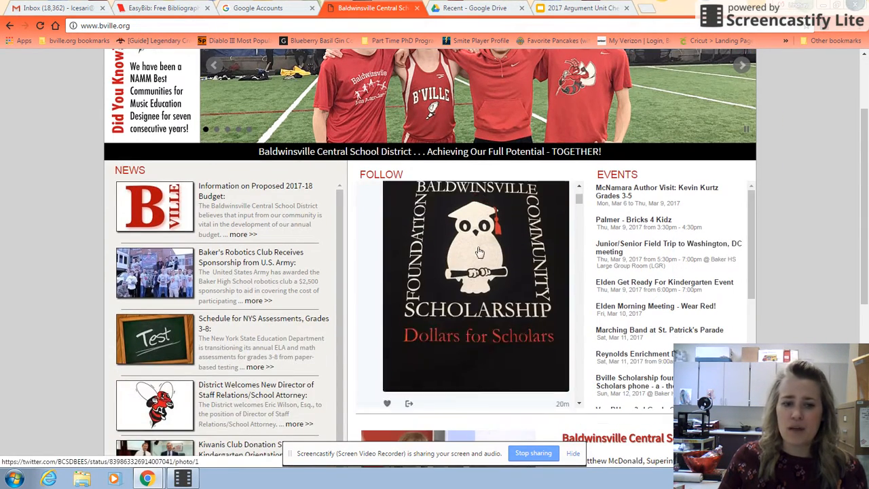
scroll(611, 109, up, 1)
scroll(611, 109, up, 3)
Go to the Durgee Junior High School page and open its news article "Durgee Students Win Scholastic Art & Writing Awards".
mouse_move(536, 85)
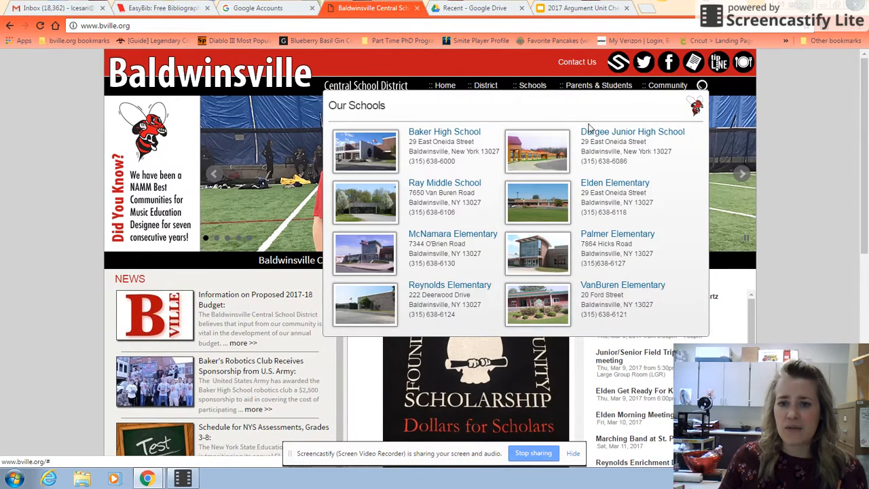
click(599, 136)
scroll(475, 179, down, 2)
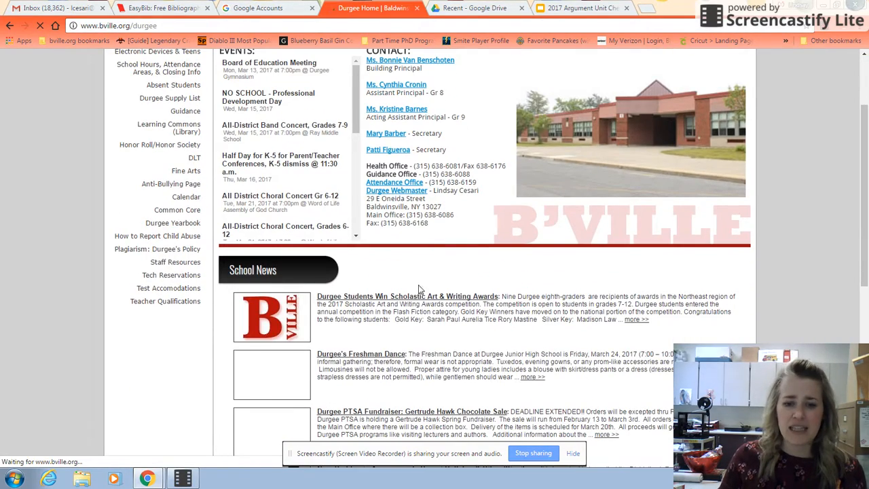
click(416, 298)
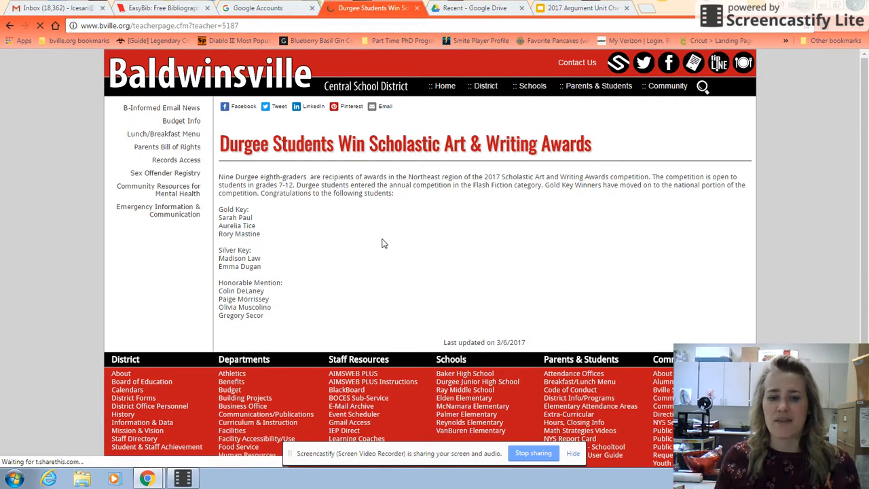
Copy the web address of the Durgee awards article, checking the citation form for where it goes.
click(241, 26)
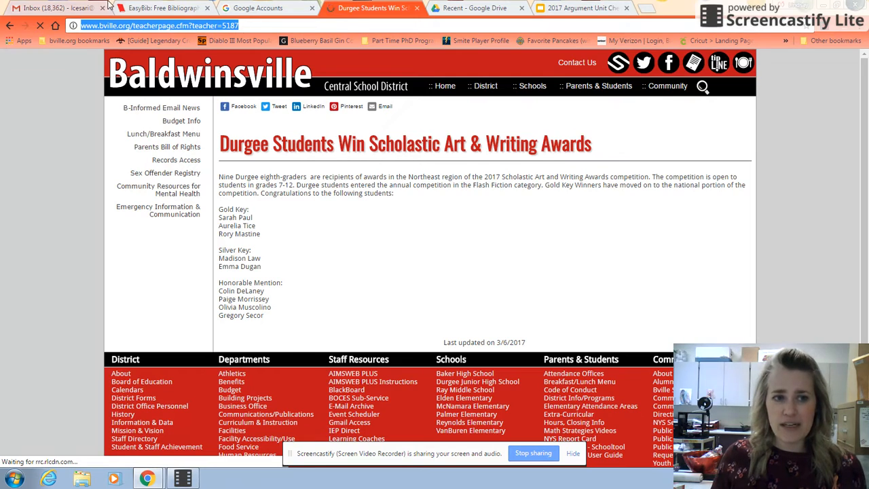
click(160, 7)
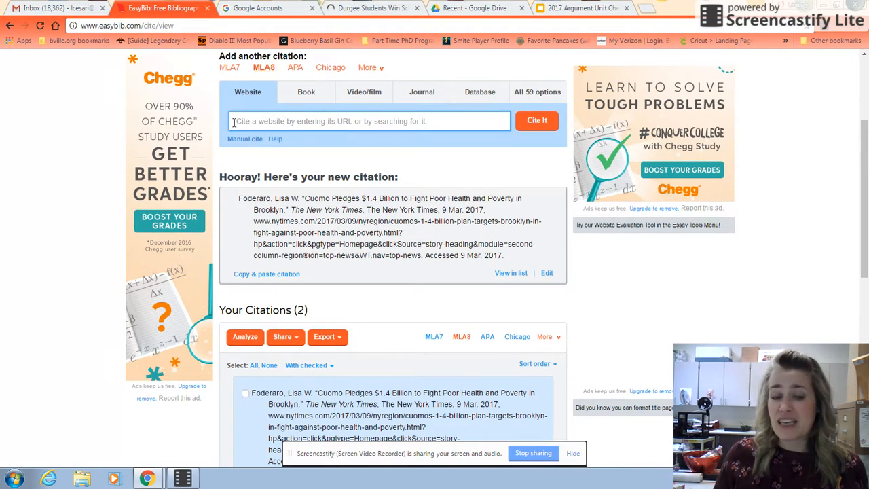
click(381, 8)
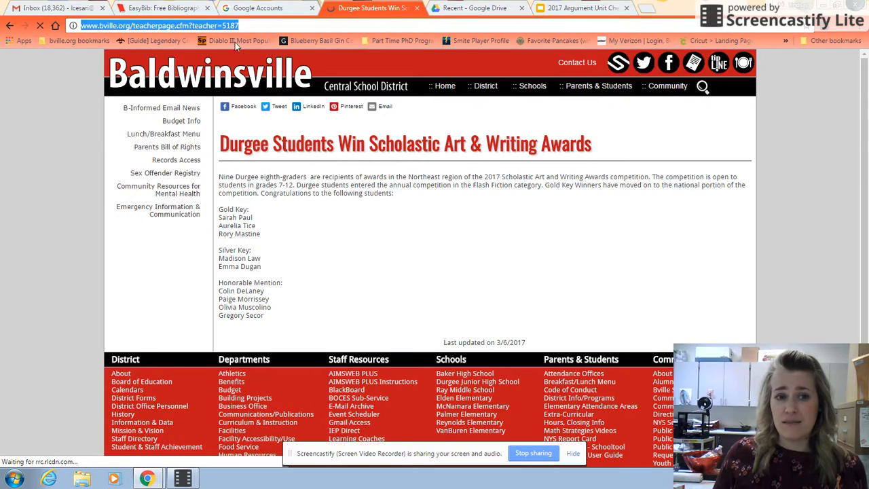
right_click(173, 28)
click(197, 67)
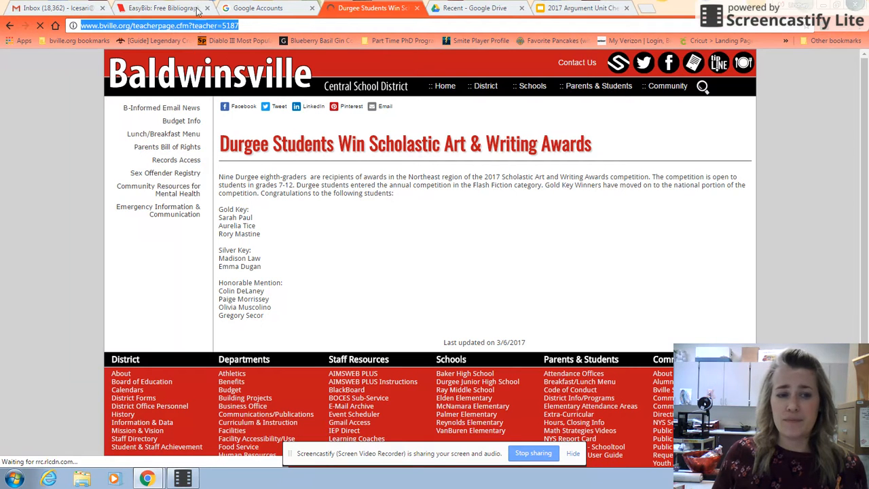
Run an MLA8 website citation search in EasyBib with the copied bville.org article address.
click(183, 7)
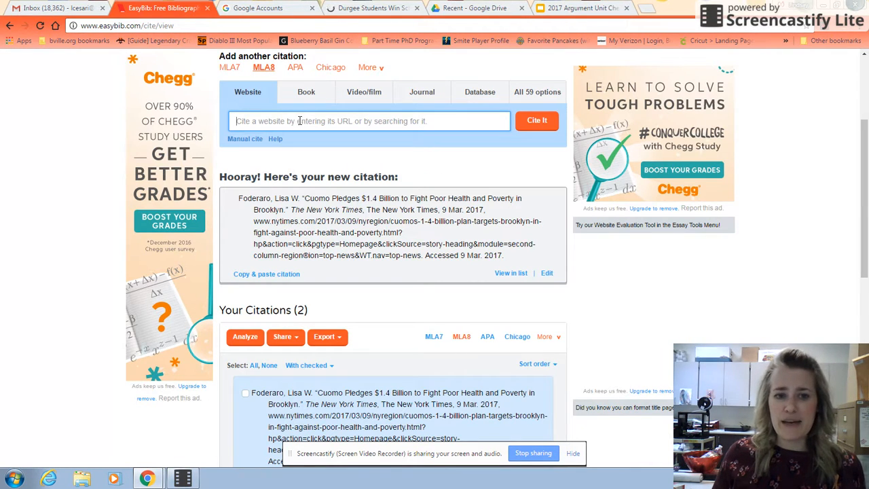
right_click(245, 123)
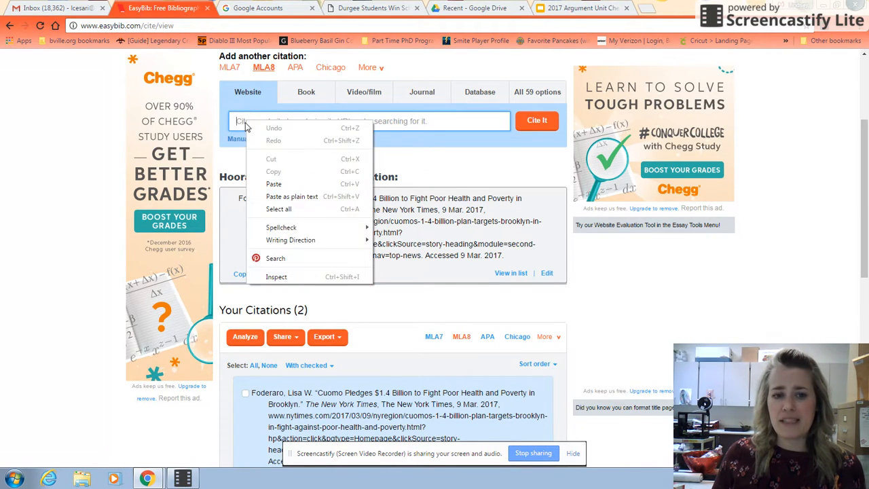
click(273, 183)
click(536, 121)
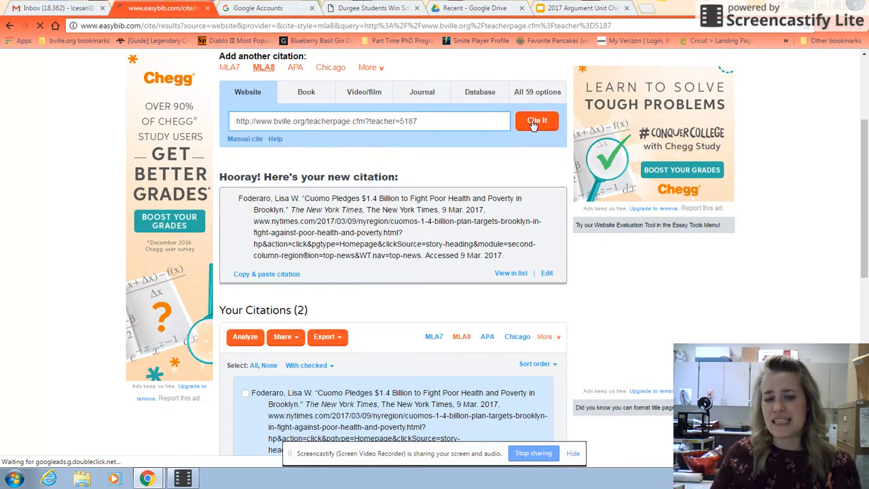
Choose the Durgee awards article result to cite, review its found and missing details, and continue to the final step.
scroll(647, 260, down, 2)
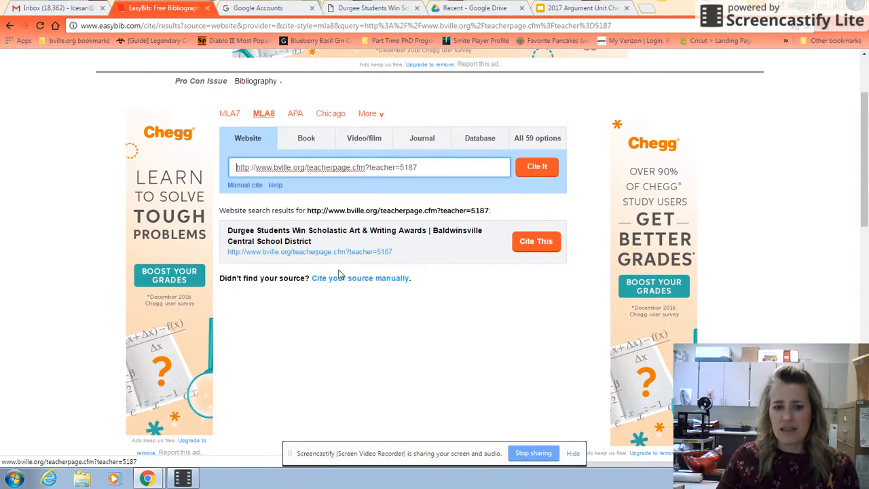
click(536, 245)
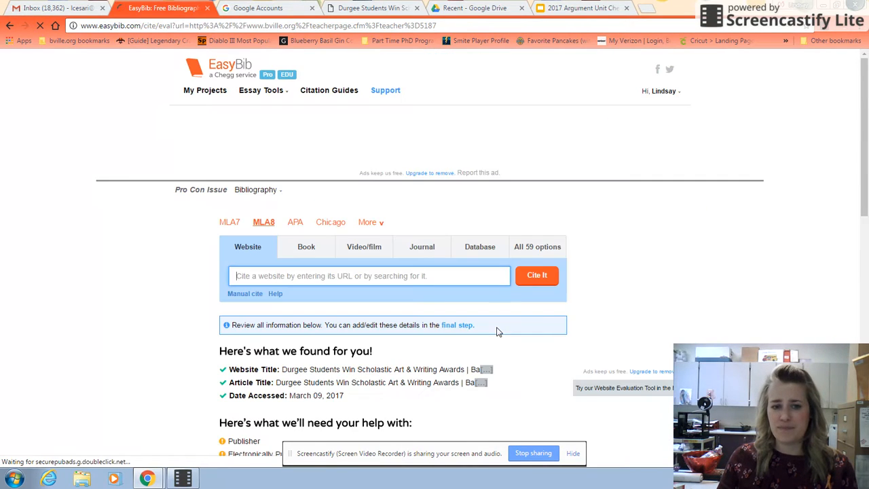
scroll(533, 299, down, 2)
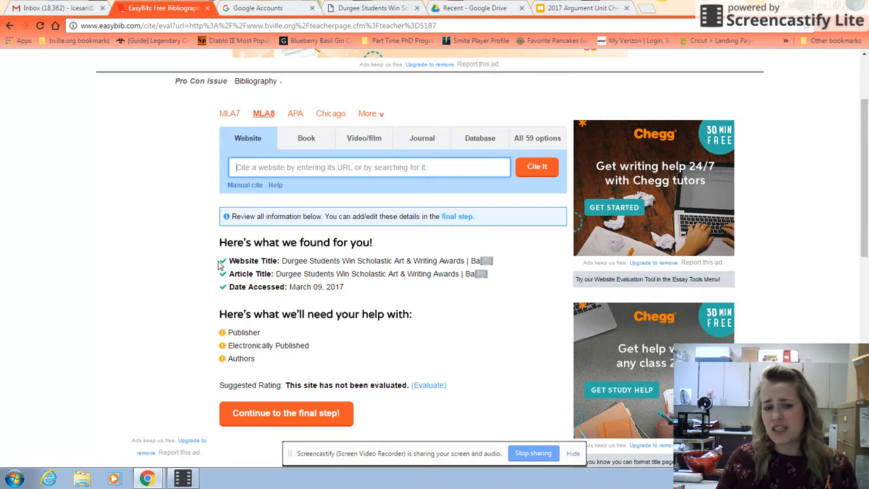
drag(220, 314, 239, 315)
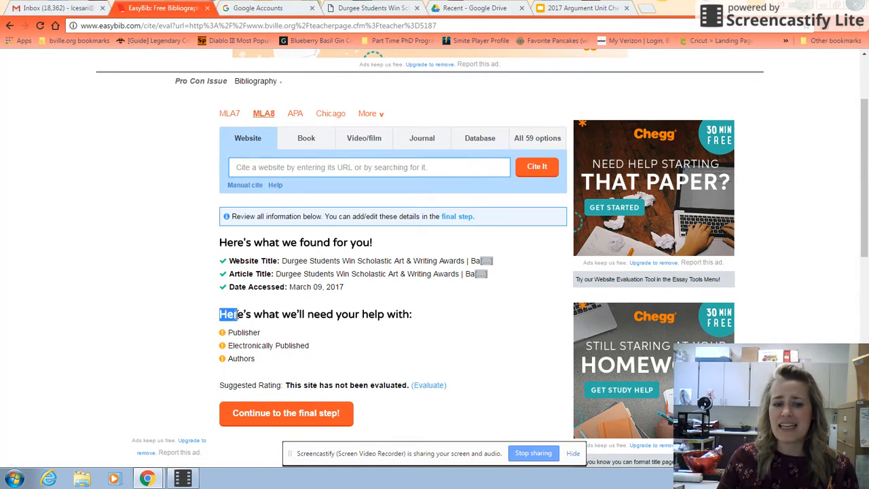
click(223, 315)
drag(218, 316, 337, 315)
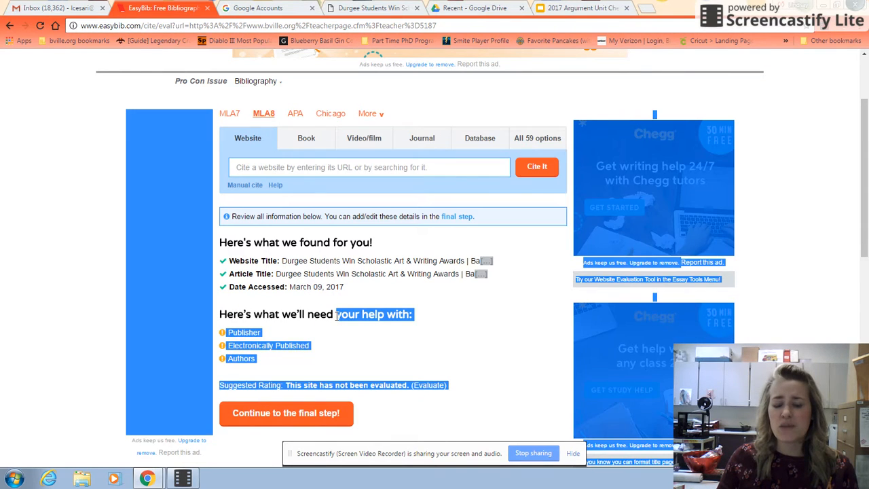
click(235, 311)
scroll(339, 387, down, 2)
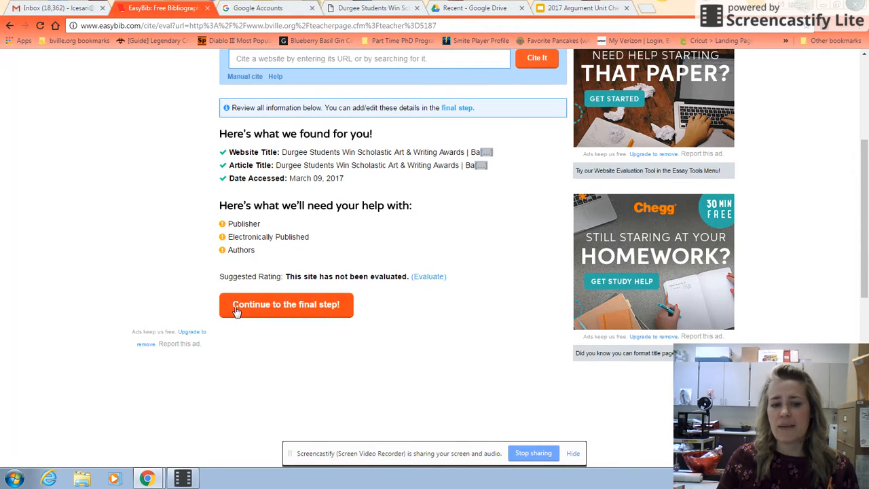
click(287, 309)
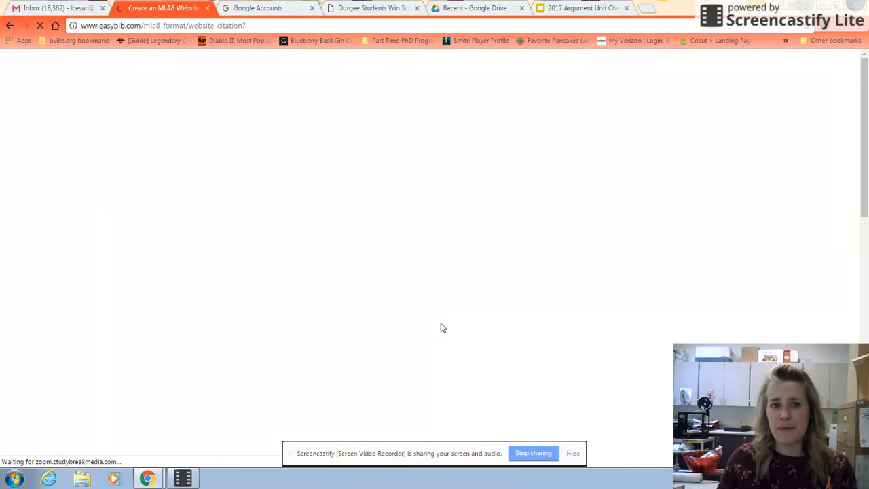
Review the empty citation fields and check the Durgee awards article for an author to credit as contributor.
scroll(441, 326, down, 2)
scroll(465, 239, down, 2)
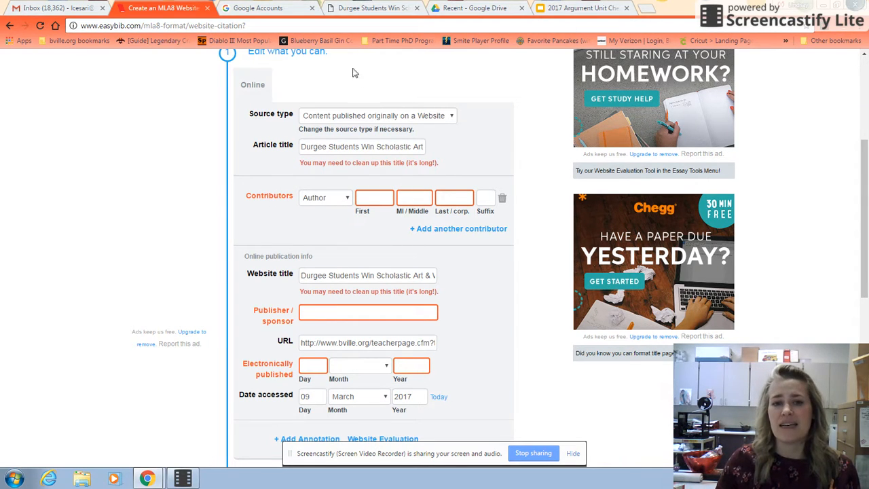
click(373, 8)
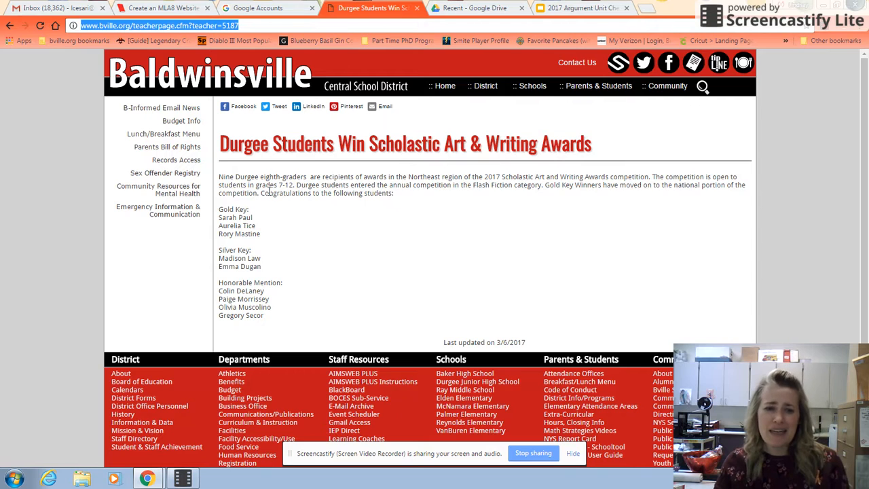
drag(219, 176, 278, 256)
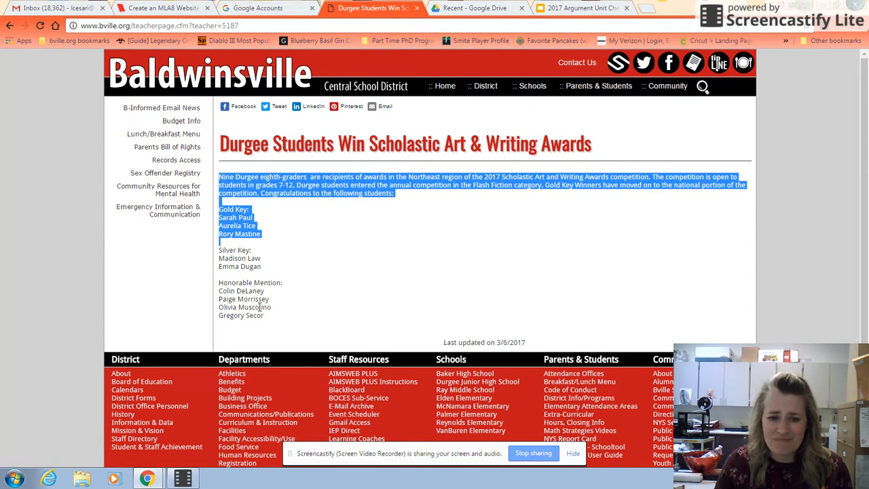
click(173, 8)
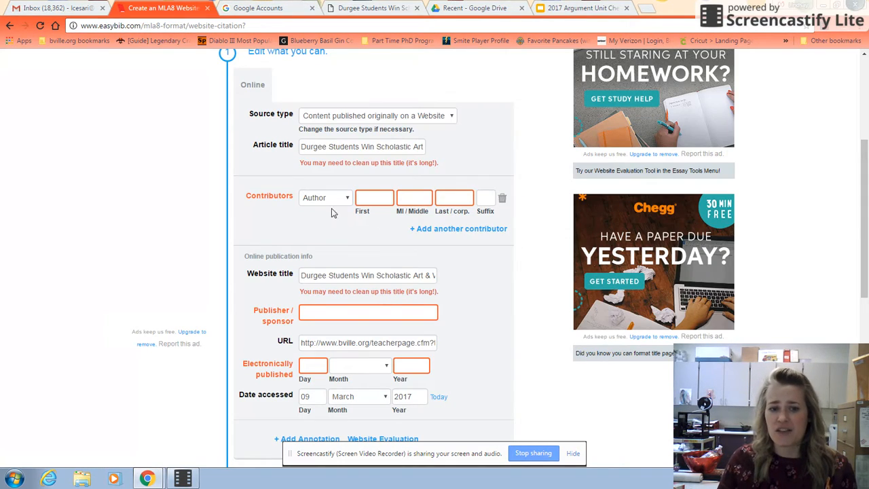
Clean up the citation's website title by removing "Baldwinsville Central School District" from its end.
scroll(447, 277, down, 2)
drag(361, 165, 445, 169)
drag(317, 166, 427, 183)
click(391, 166)
click(305, 183)
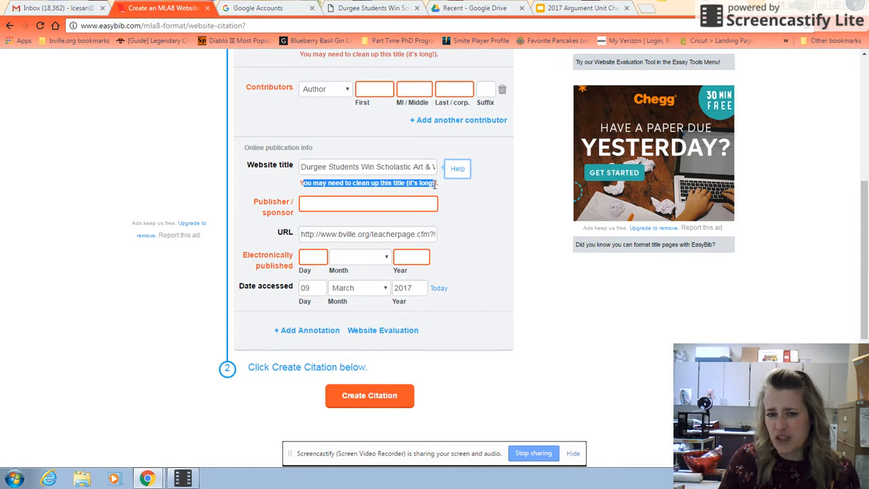
click(406, 166)
drag(353, 166, 439, 168)
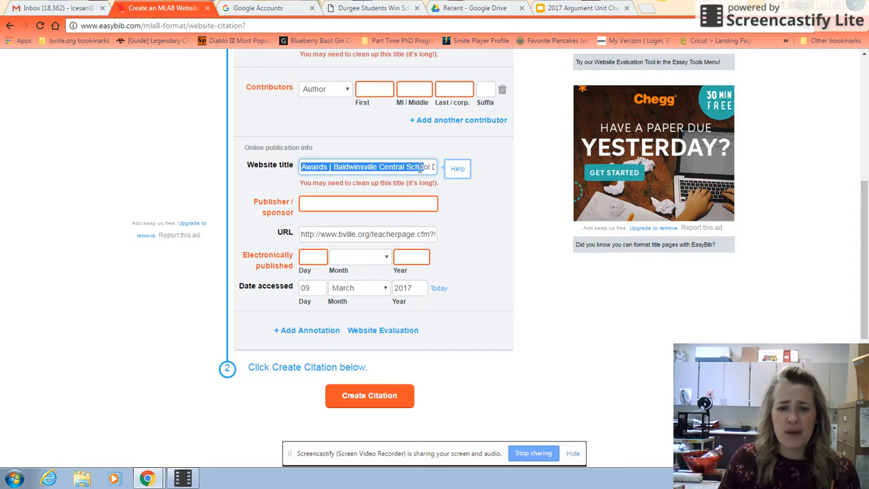
click(368, 169)
drag(335, 167, 434, 168)
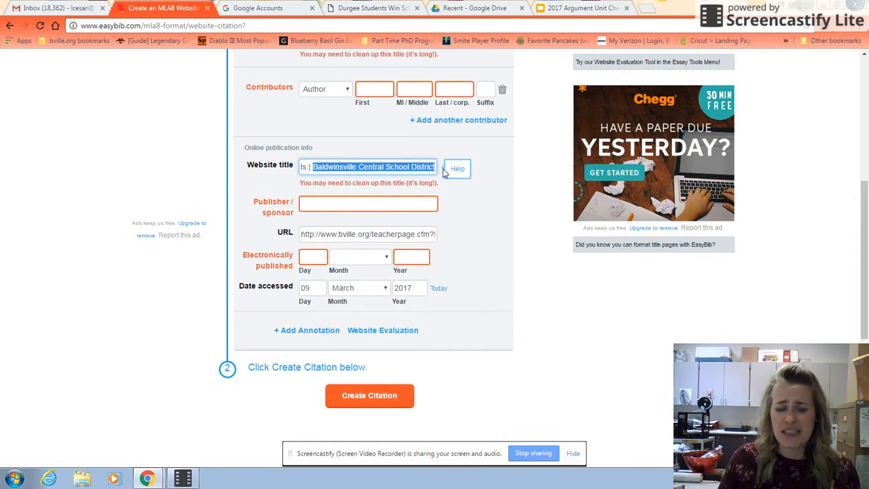
key(BackSpace)
key(BackSpace)
key(BackSpace)
key(BackSpace)
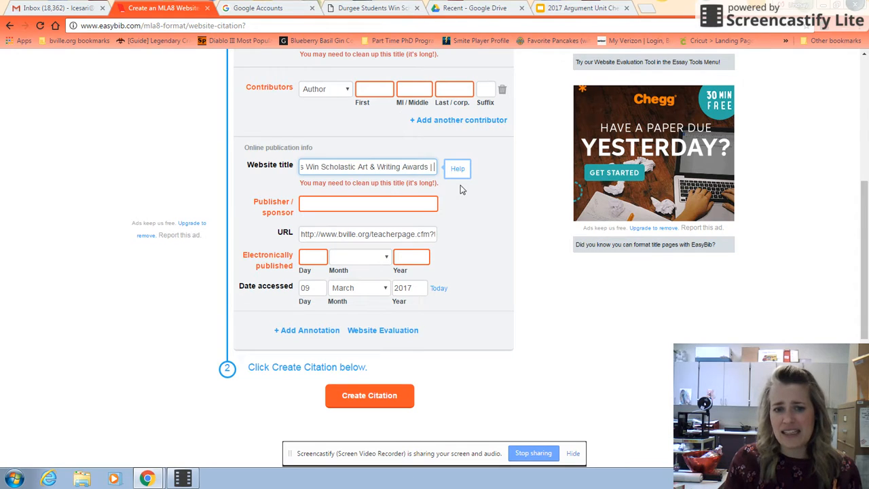
drag(433, 167, 279, 170)
Check the article page for the site's sponsor and enter "Baldwinsville Central School District" as the publisher / sponsor.
click(331, 201)
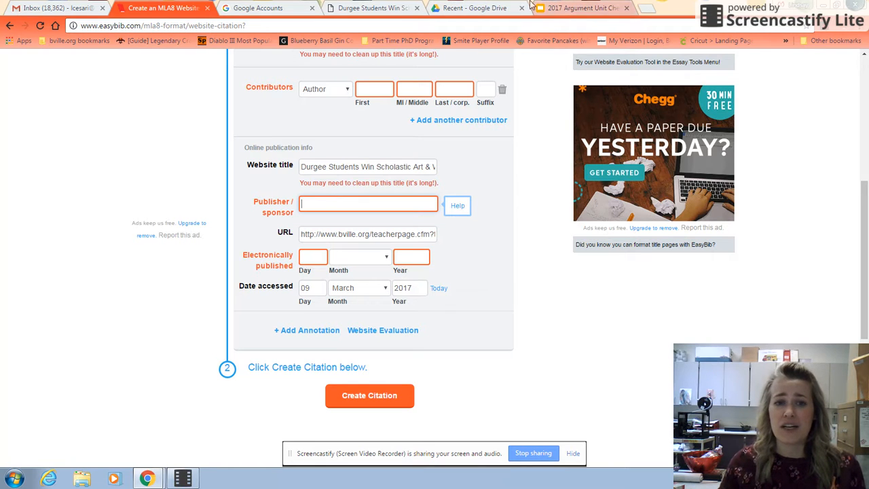
click(372, 8)
click(381, 211)
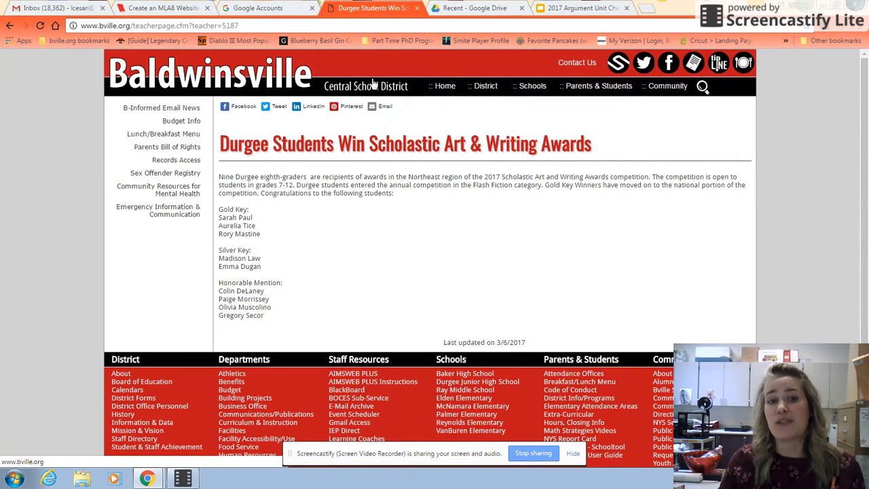
click(163, 8)
text(B)
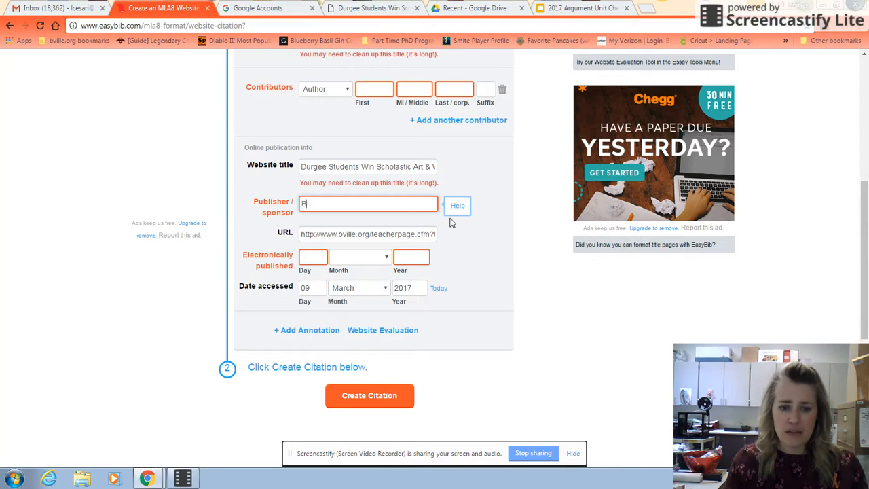
text(aldwinsville C)
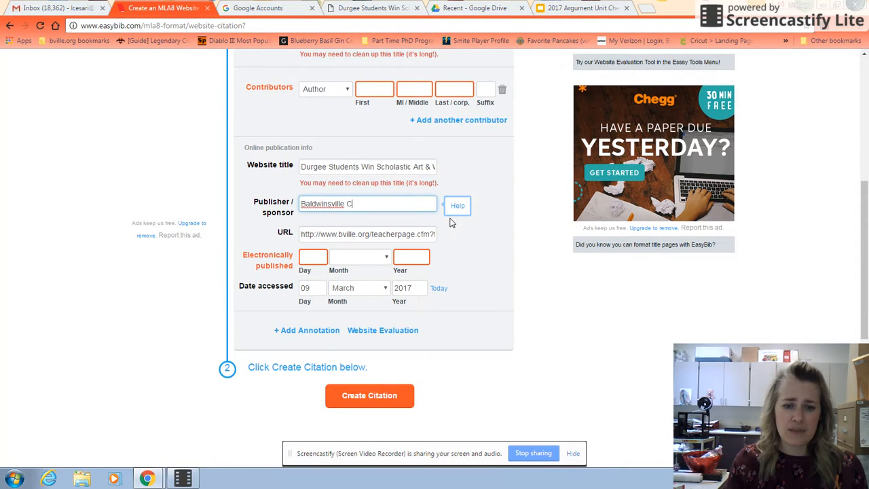
text(entral SChool Di)
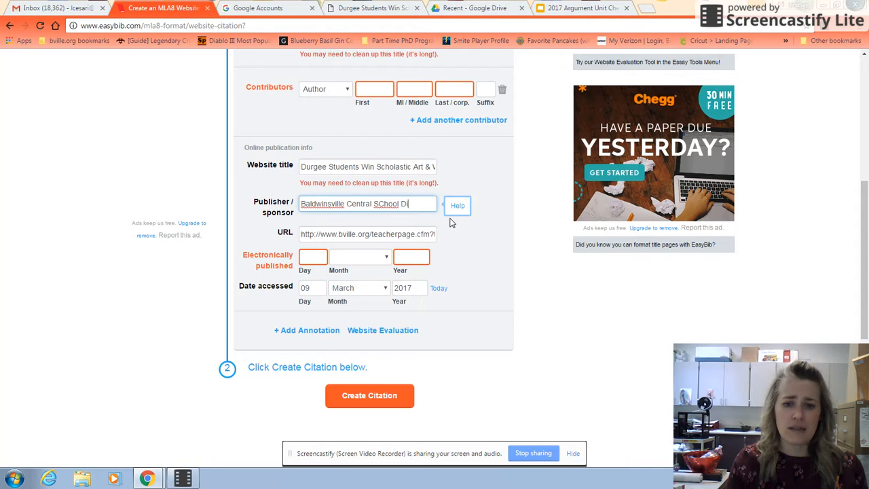
key(BackSpace)
text(c)
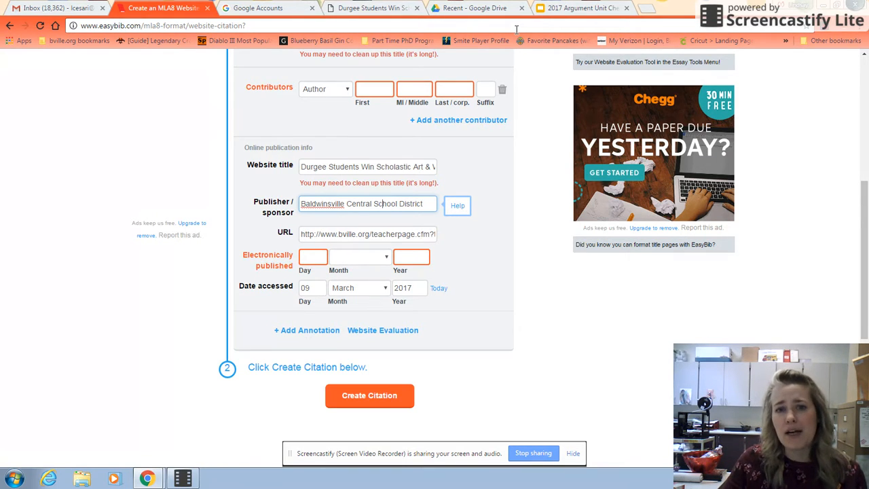
Check the article page for its last-updated date and set the citation's electronic publication date to 6 March 2017.
click(377, 8)
mouse_move(527, 343)
mouse_down()
mouse_move(487, 344)
mouse_move(519, 345)
mouse_up()
click(498, 345)
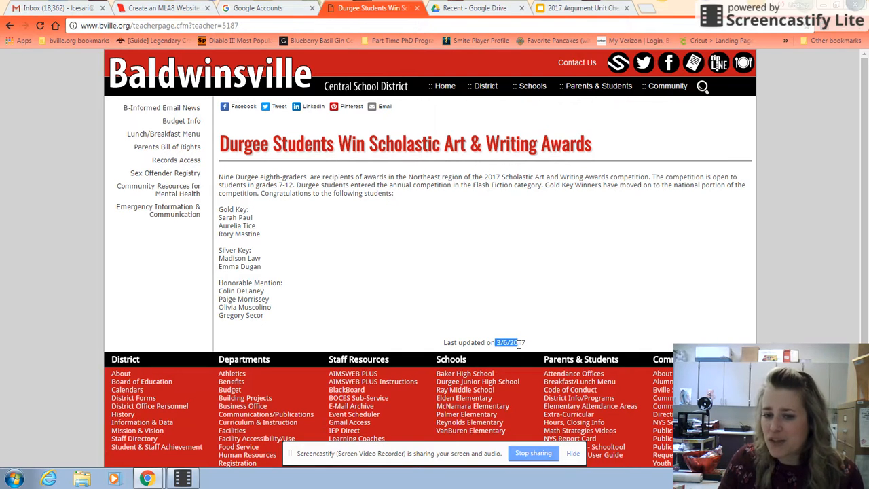
click(167, 8)
click(317, 258)
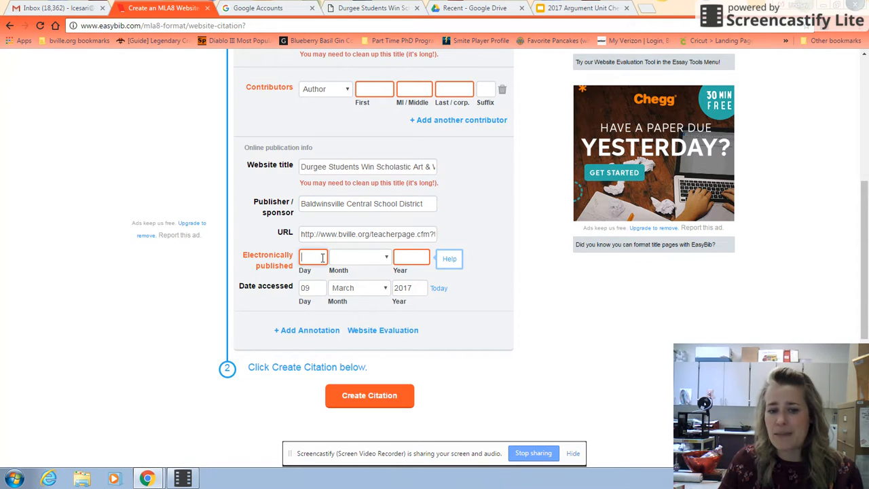
text(6)
click(349, 261)
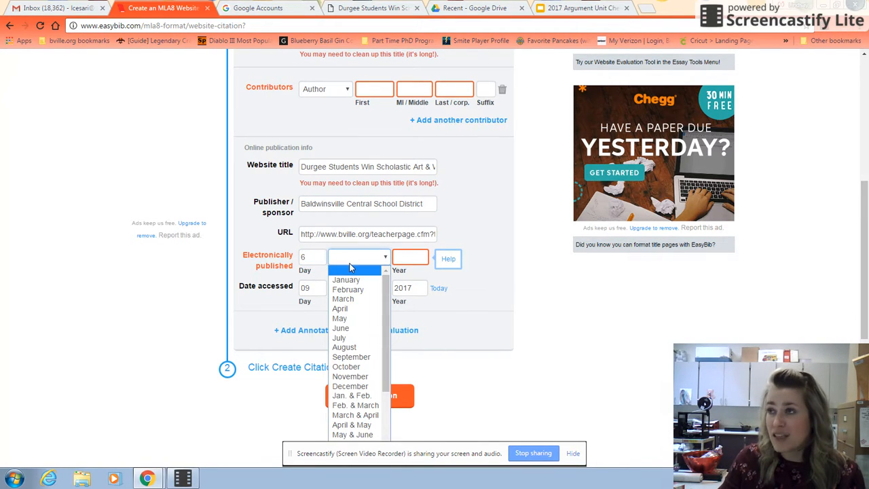
click(360, 299)
click(425, 258)
text(2017)
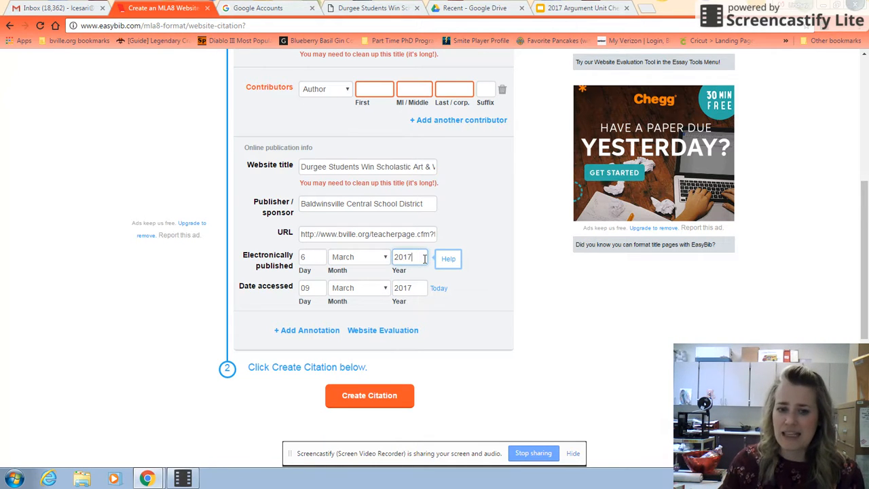
click(370, 7)
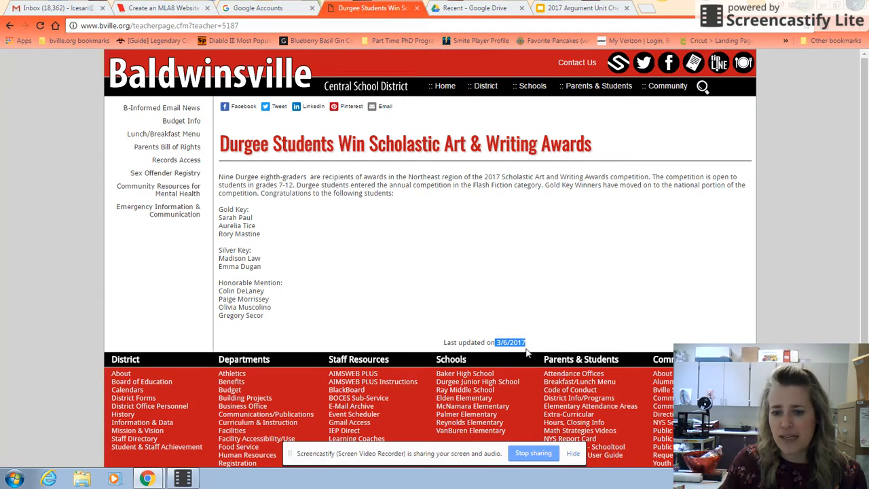
click(163, 7)
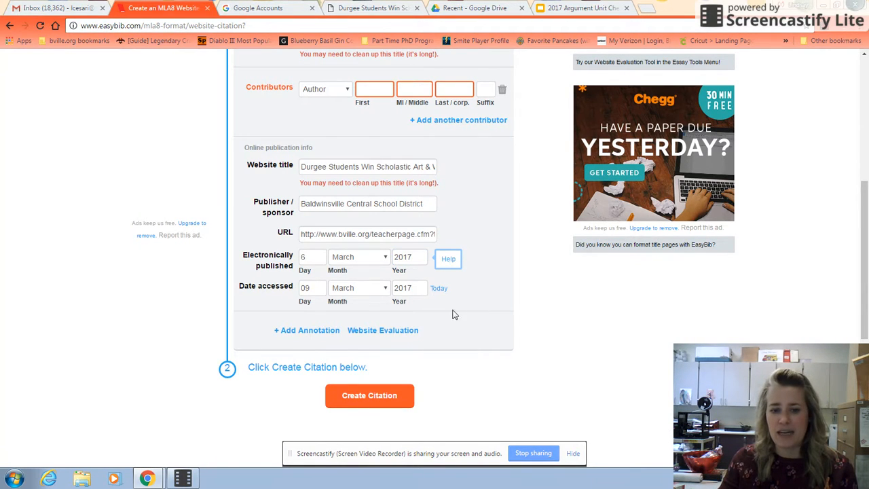
Clean up the citation's article title by removing the extra text after "Durgee Students Win Scholastic Art & Writing Awards".
scroll(446, 313, up, 3)
scroll(412, 281, down, 2)
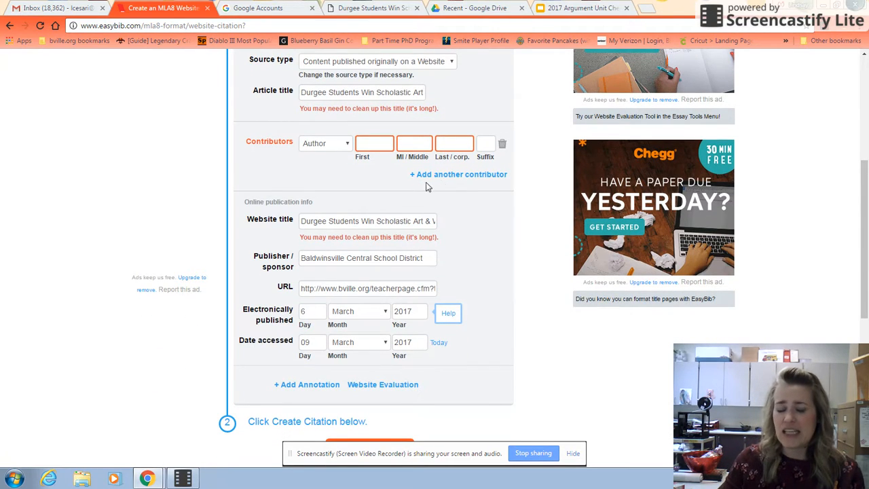
drag(337, 93, 432, 96)
click(354, 90)
drag(302, 91, 473, 94)
key(BackSpace)
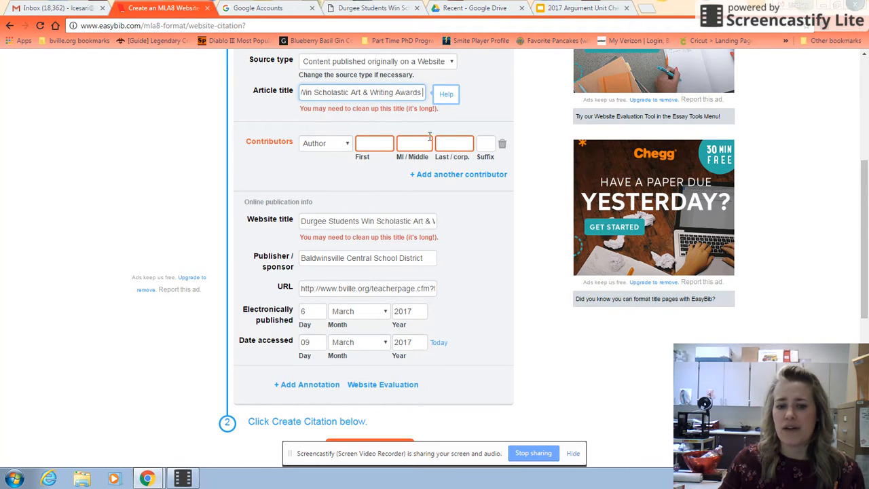
Create the Durgee awards article citation and review it among the bibliography's other citations.
scroll(417, 127, down, 2)
click(392, 347)
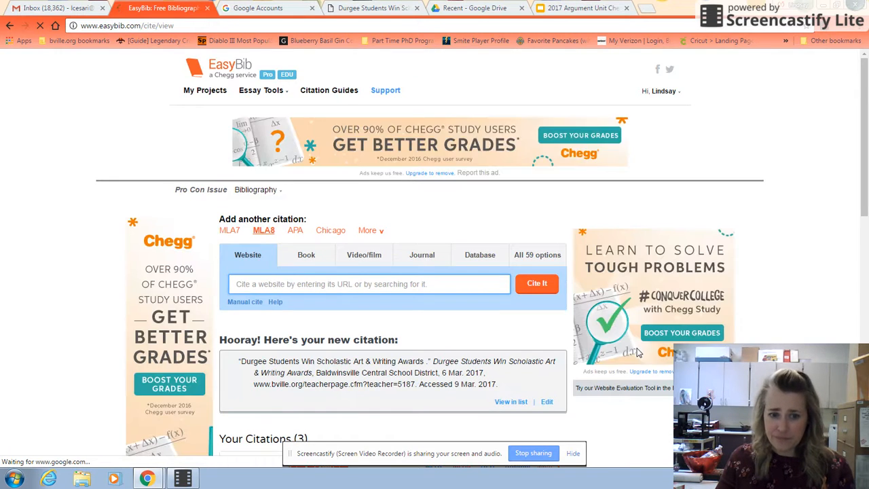
scroll(637, 353, down, 5)
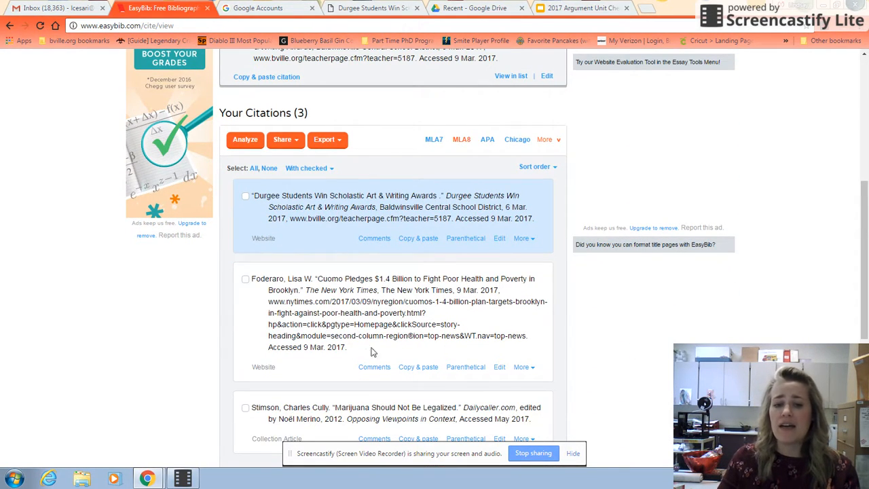
scroll(405, 299, down, 2)
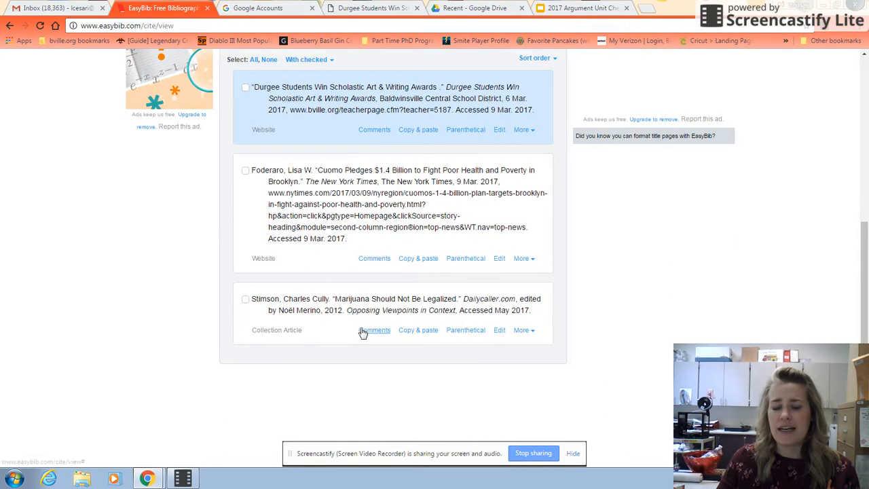
scroll(407, 347, up, 2)
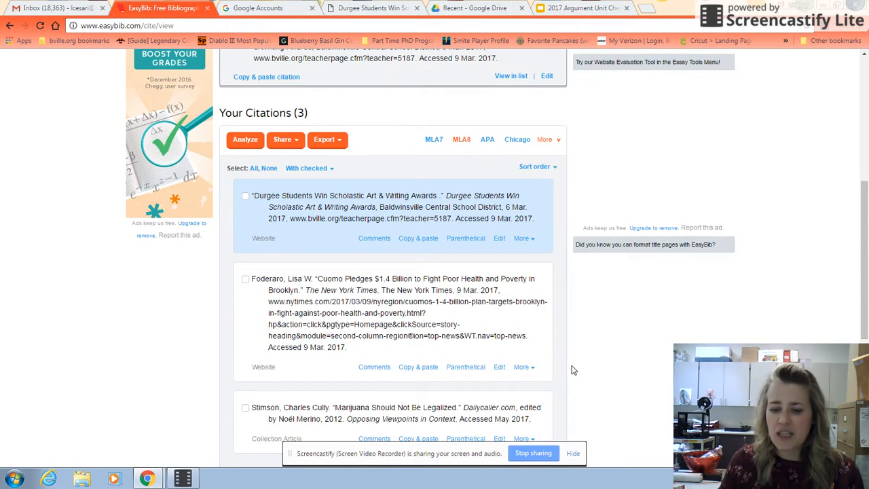